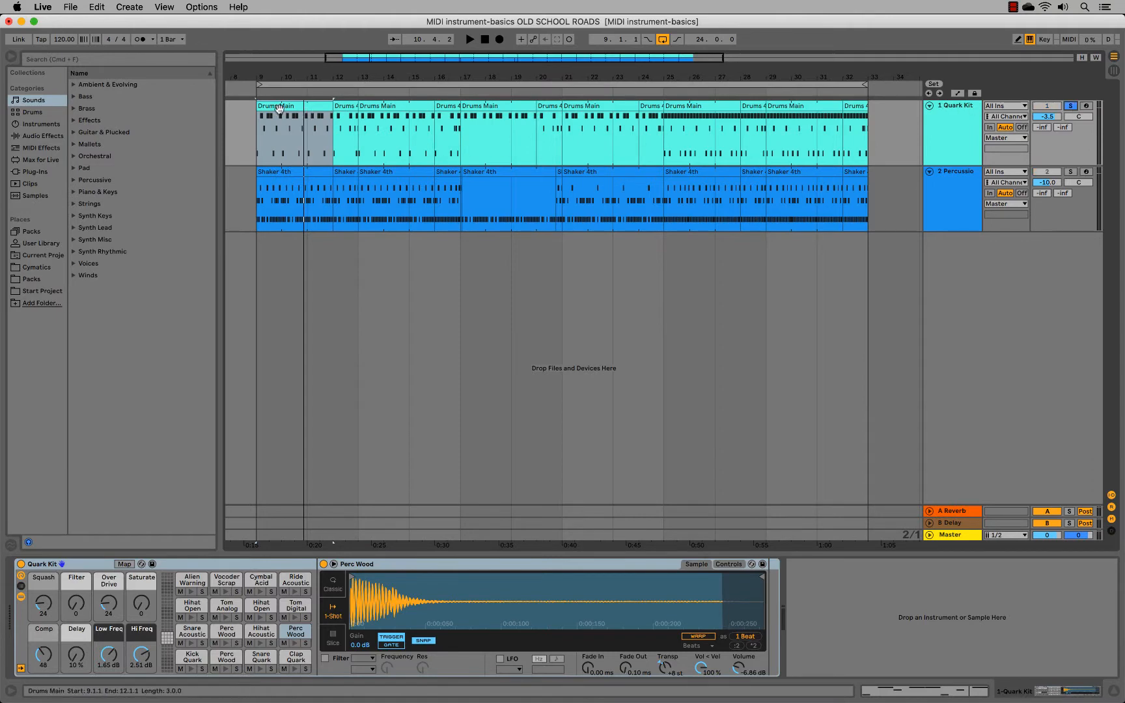
- Play the soloed Quark Kit drums and shorten the arrangement loop to four bars starting at bar 9
key(space)
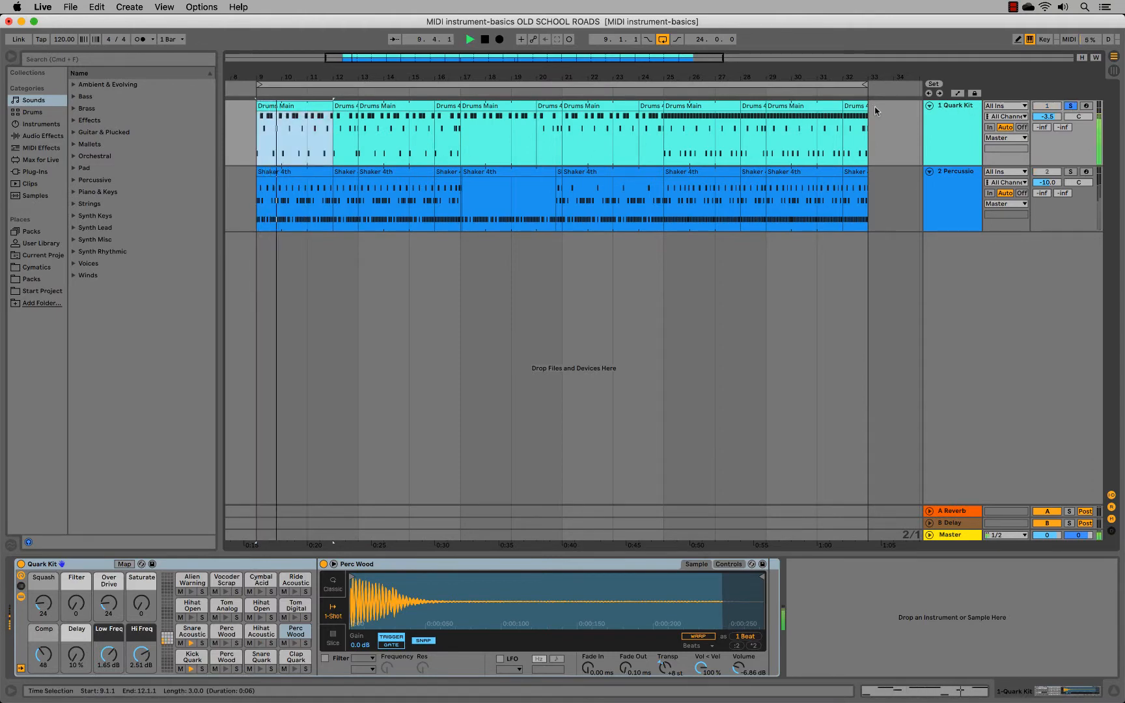
drag(866, 84, 359, 84)
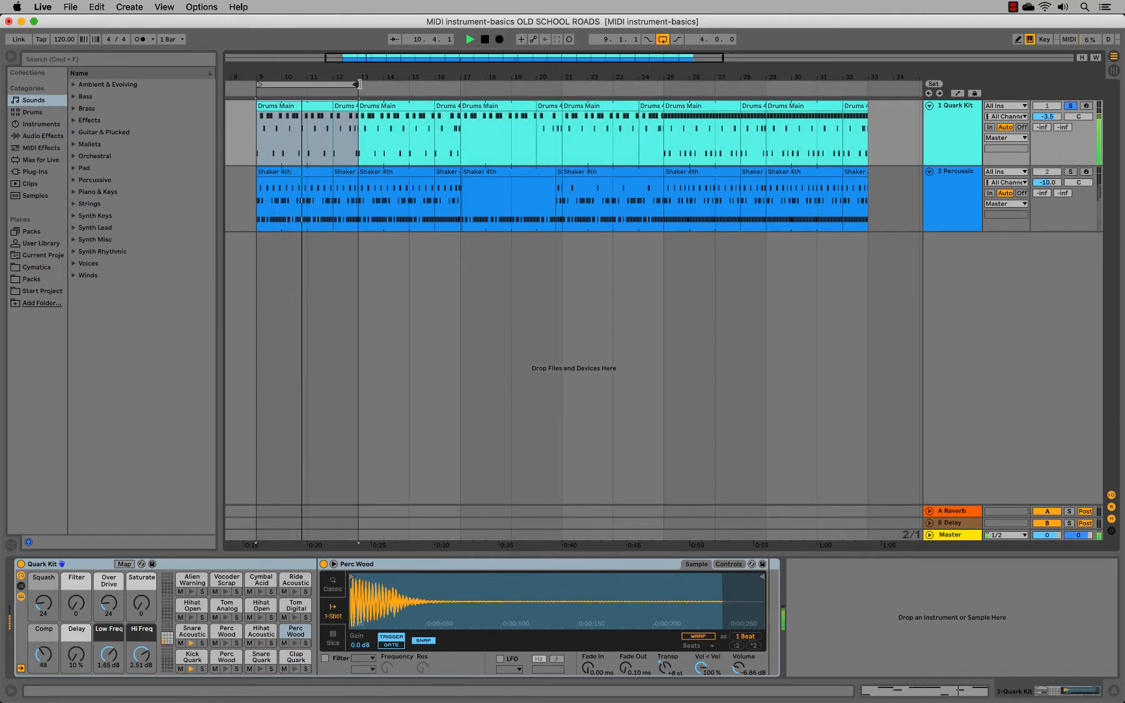
key(plus)
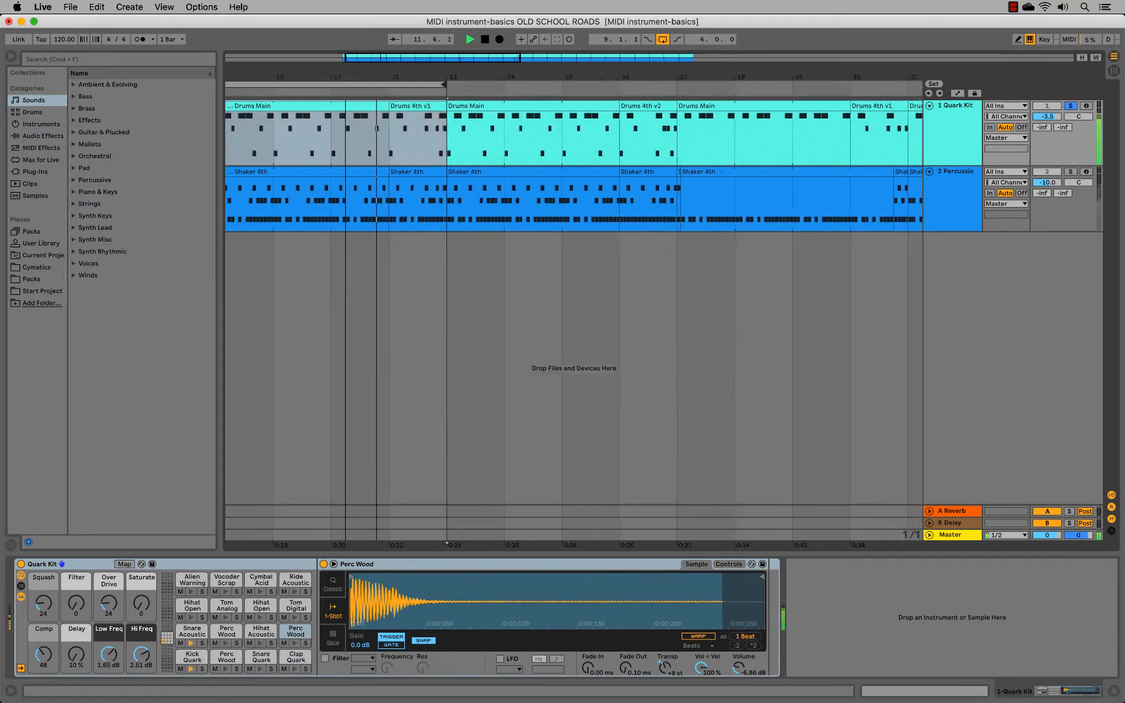
key(plus)
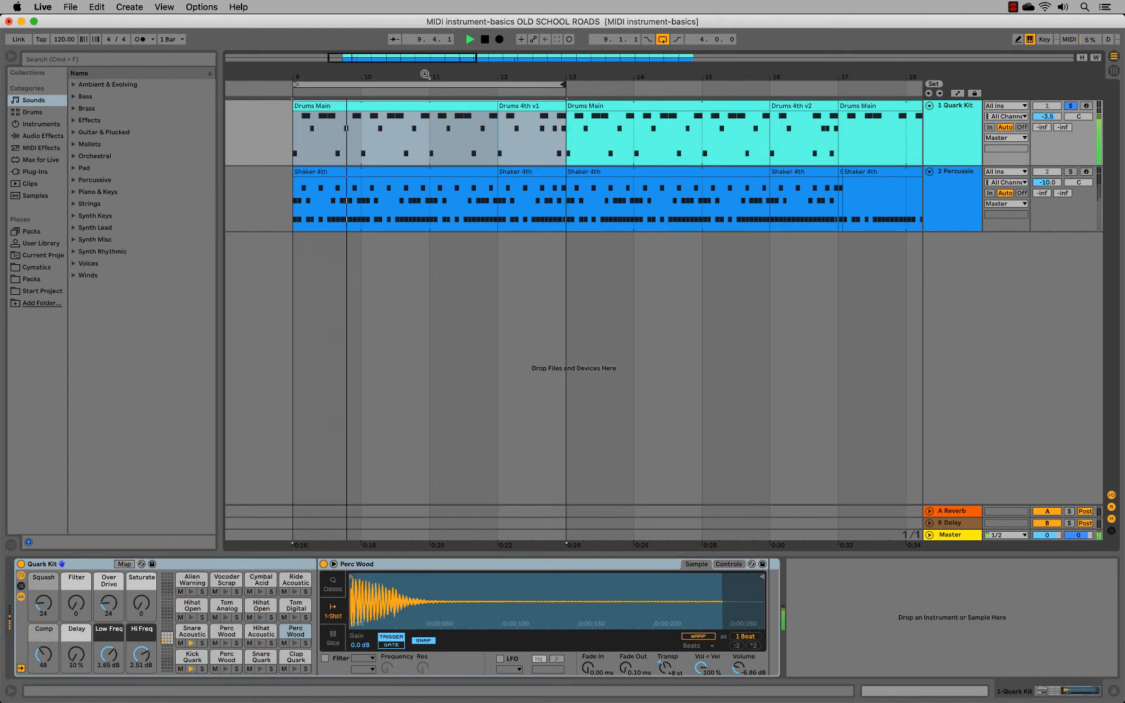
drag(425, 74, 498, 76)
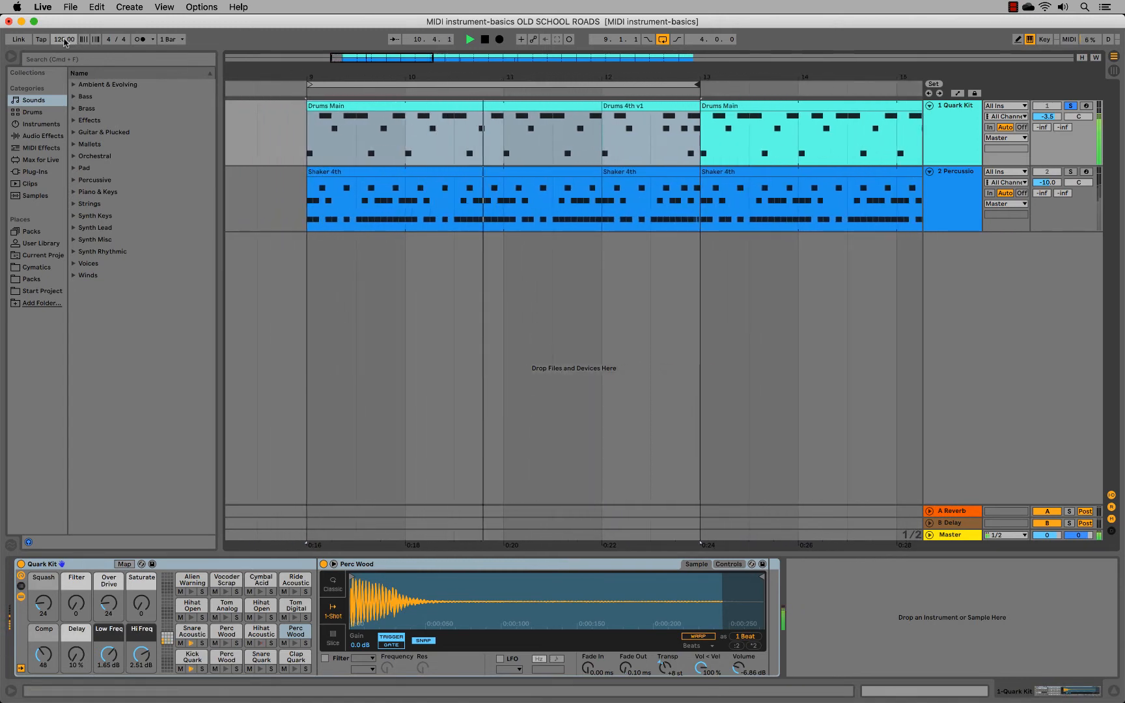
- Try a much faster project tempo during playback and return it to 120 BPM
drag(65, 42, 65, 8)
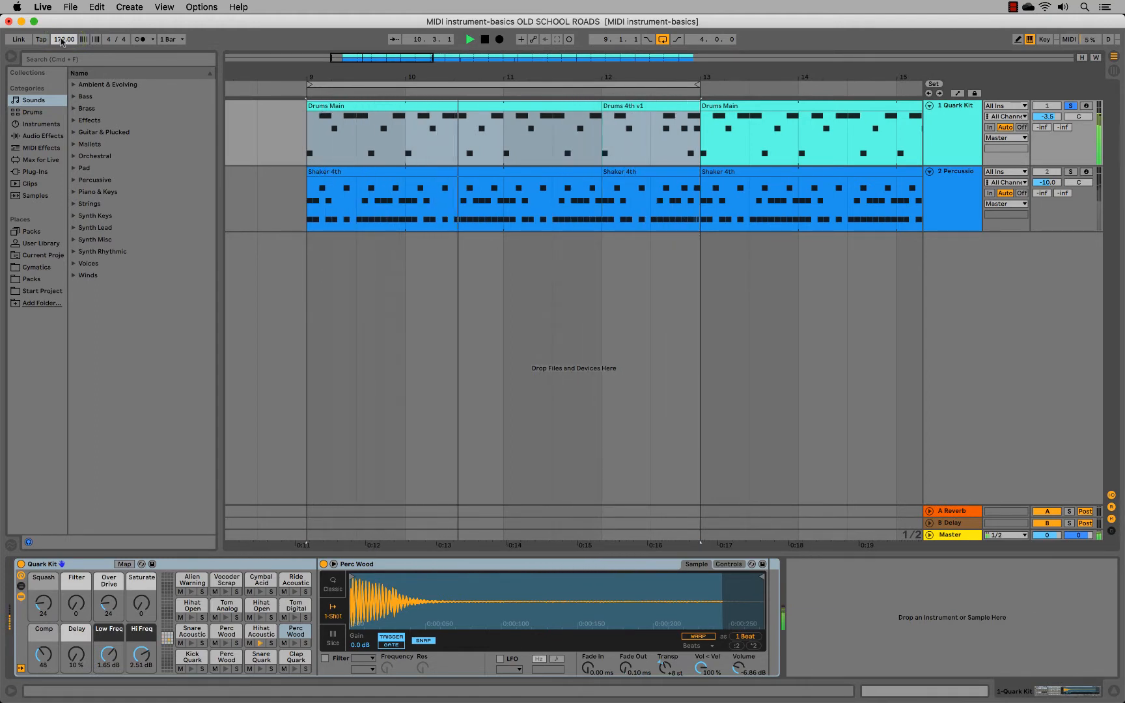
click(63, 40)
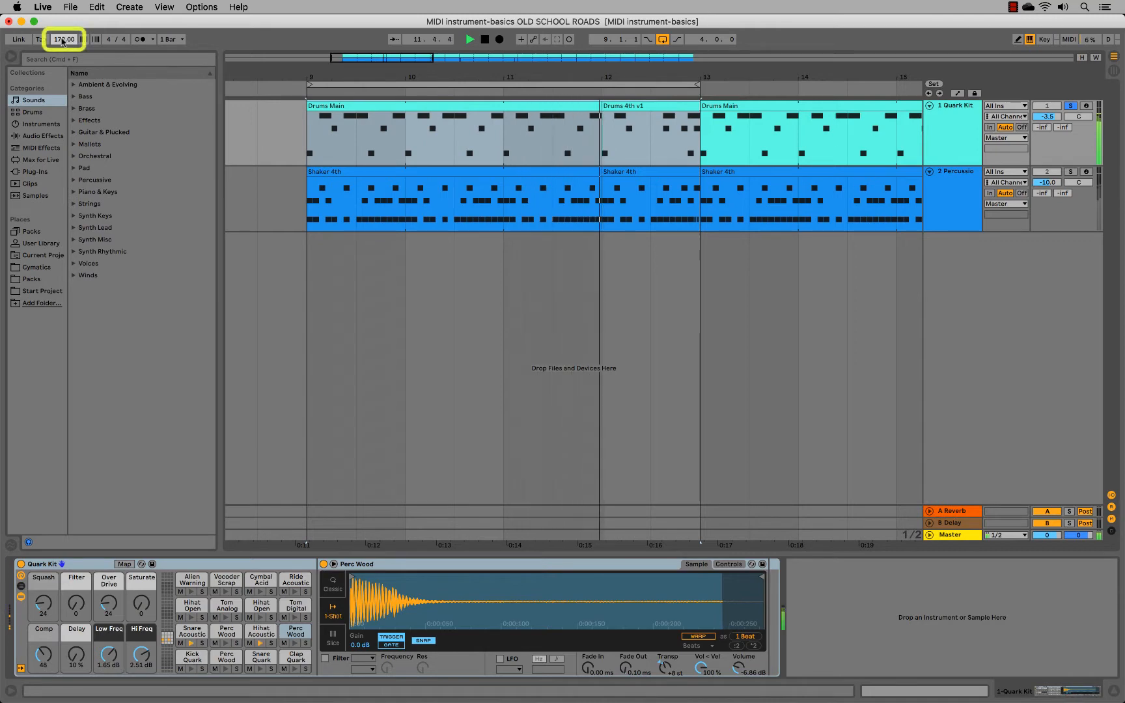
drag(63, 40, 62, 74)
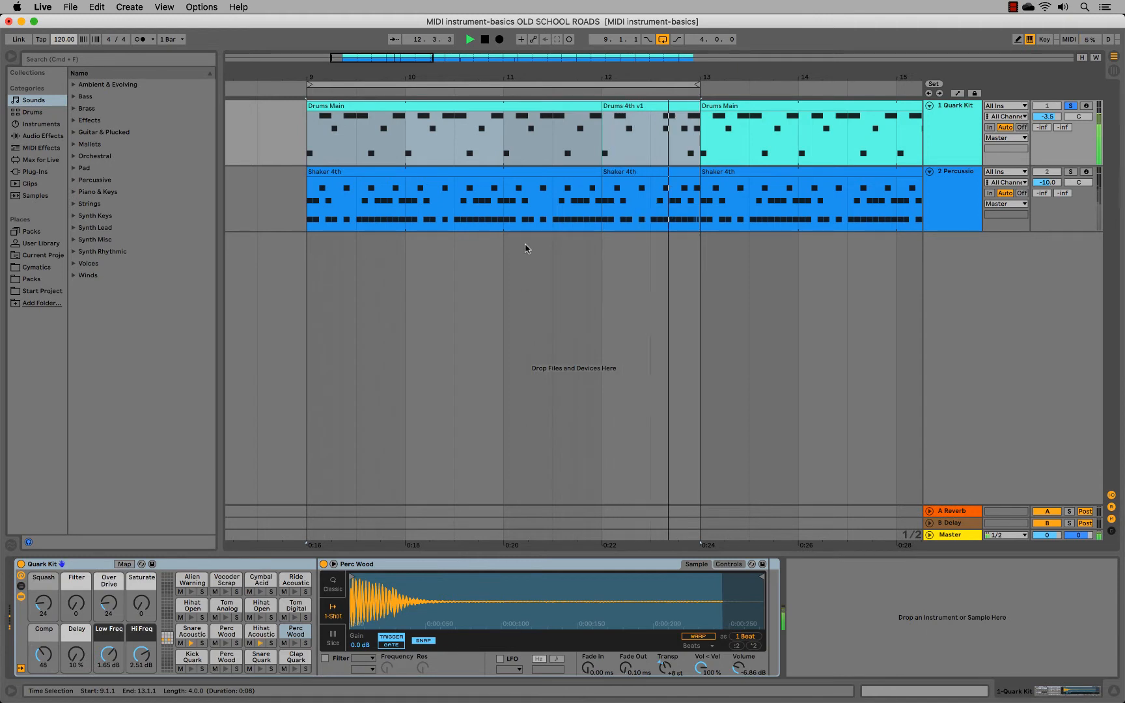
- Switch the solo from Quark Kit to the Percussion track, and release it so both tracks sound
click(1072, 171)
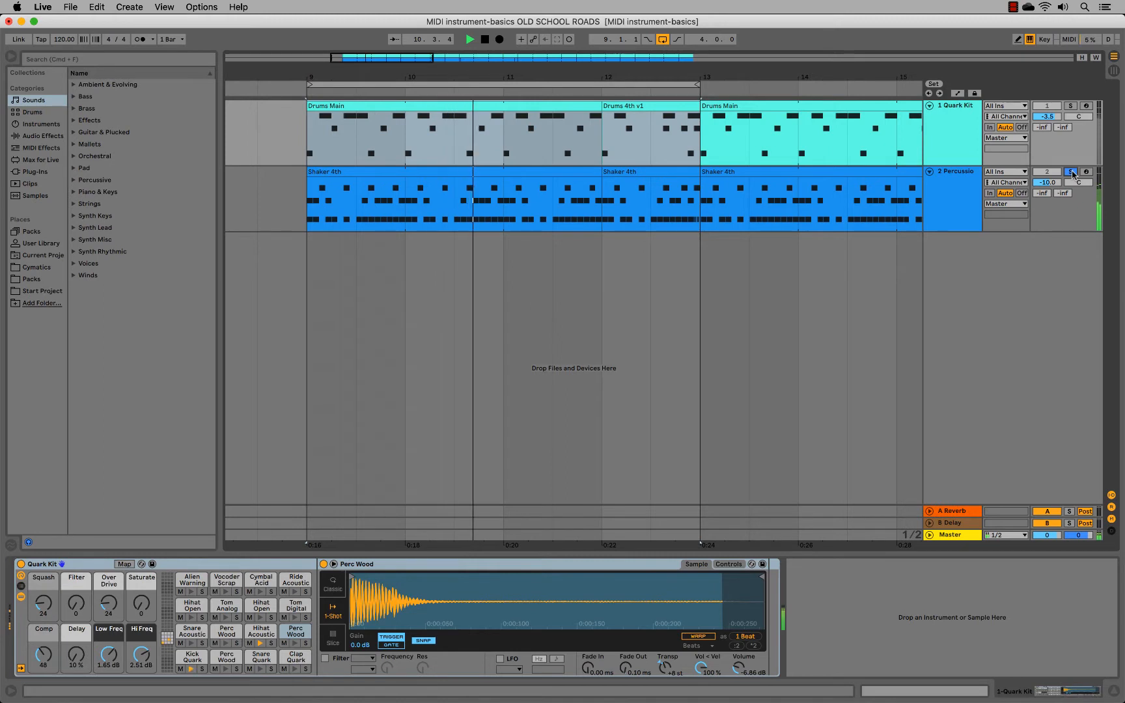
click(1070, 172)
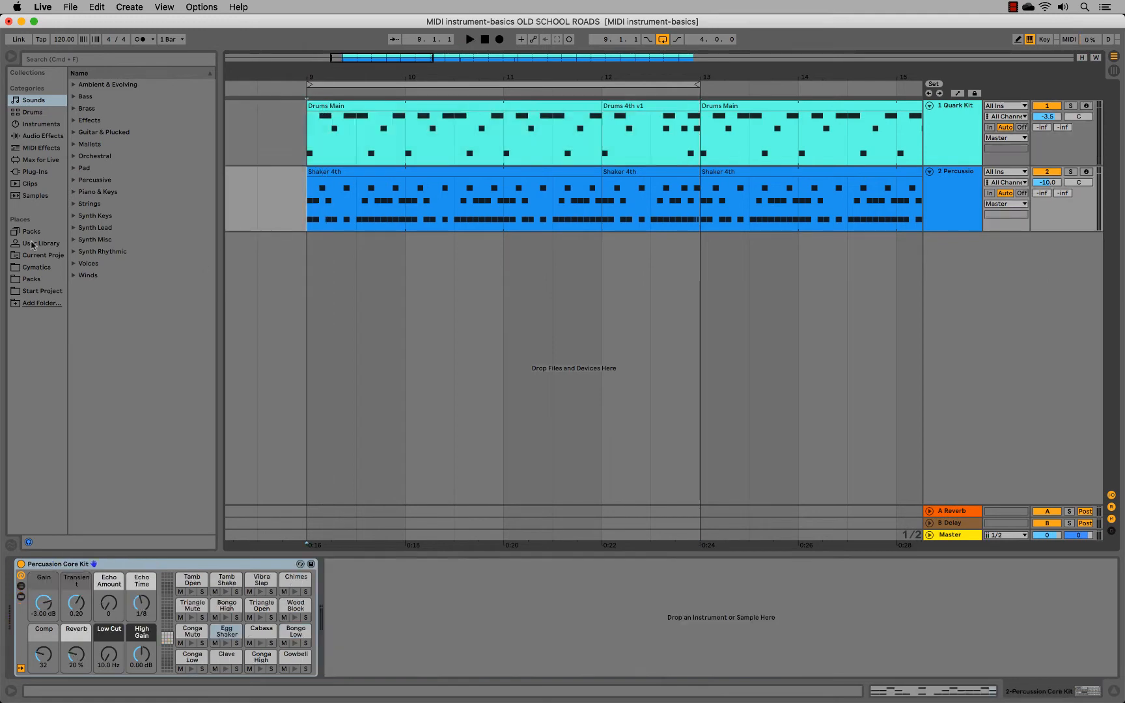
- Load the Old School Roads instrument from the Core Library's Piano & Keys sounds onto a new MIDI track
click(35, 233)
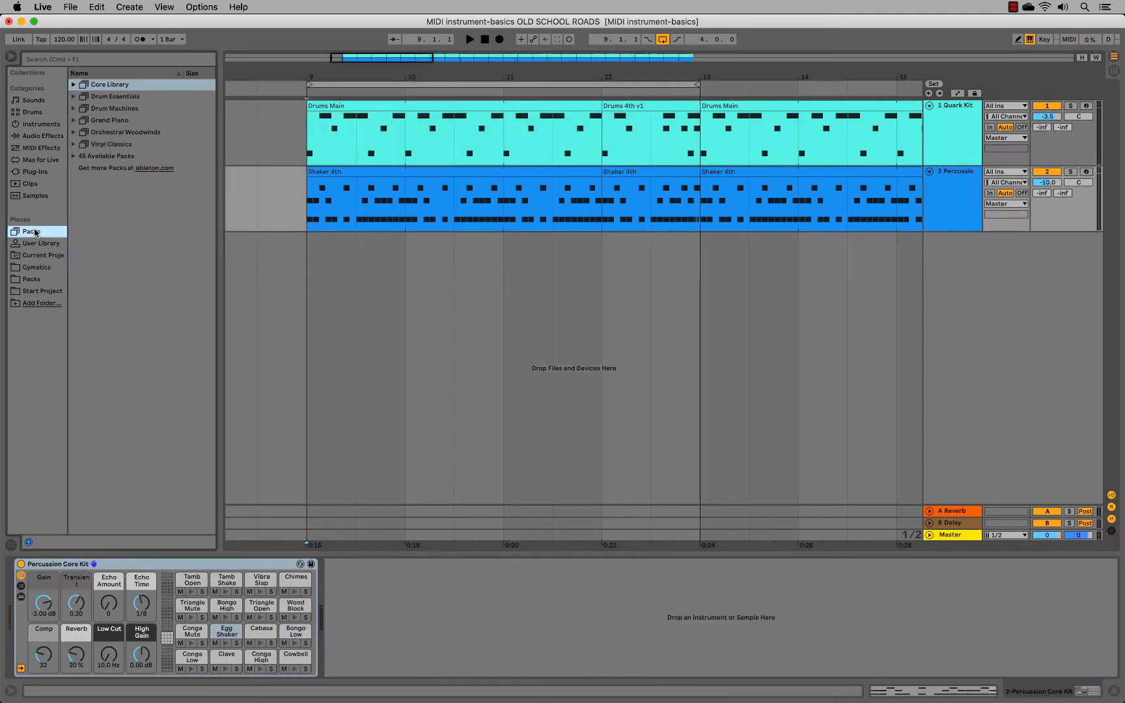
click(74, 85)
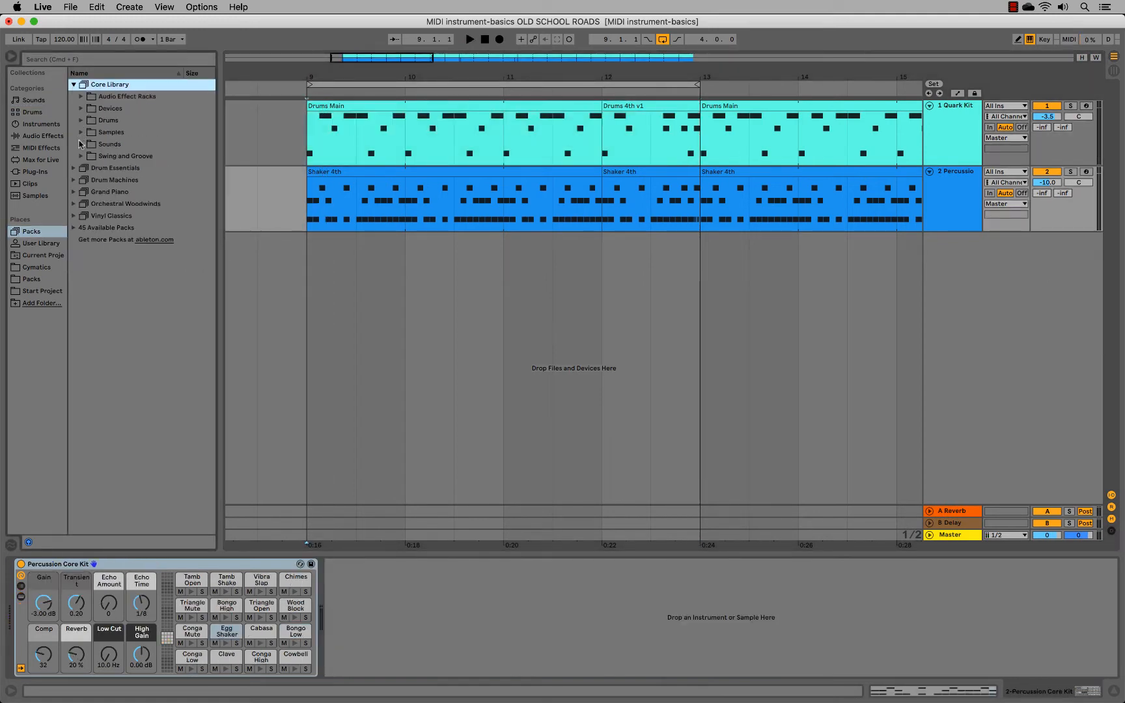
click(81, 144)
click(89, 240)
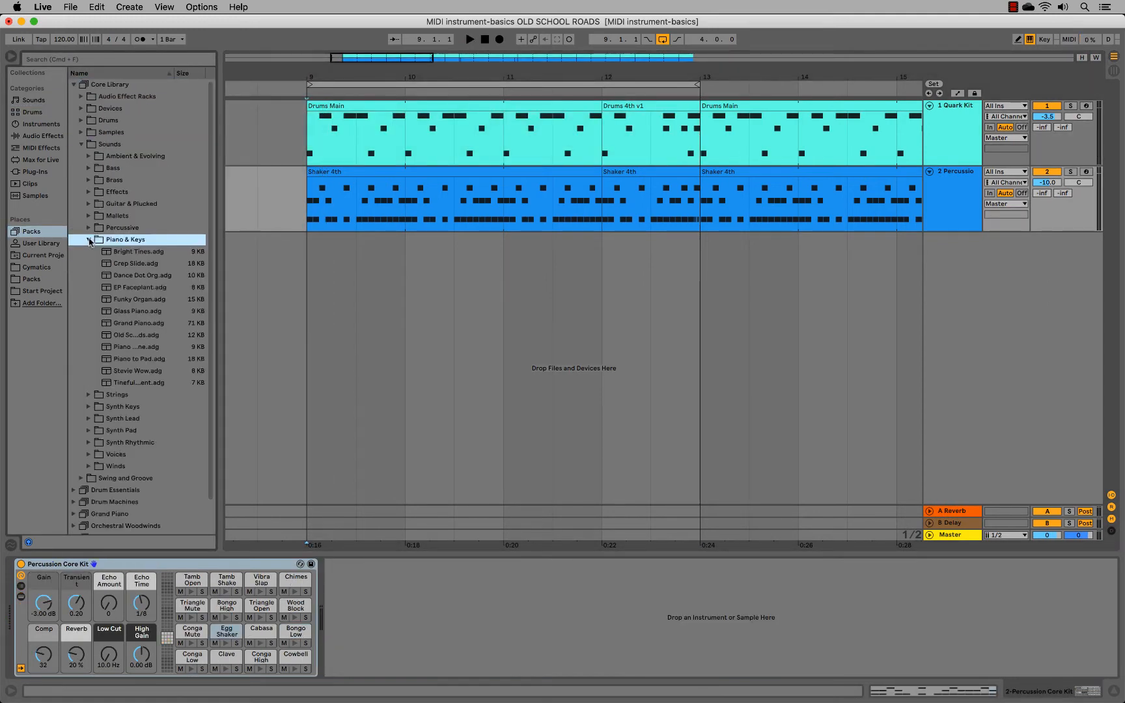
click(139, 335)
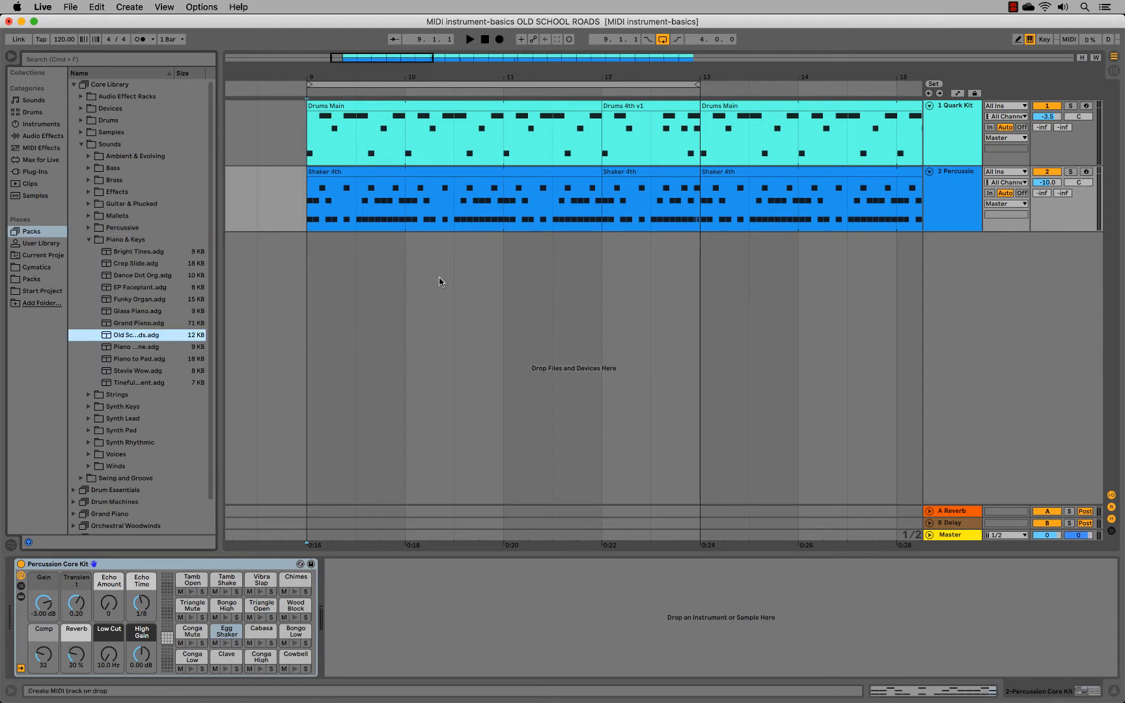
drag(440, 281, 439, 282)
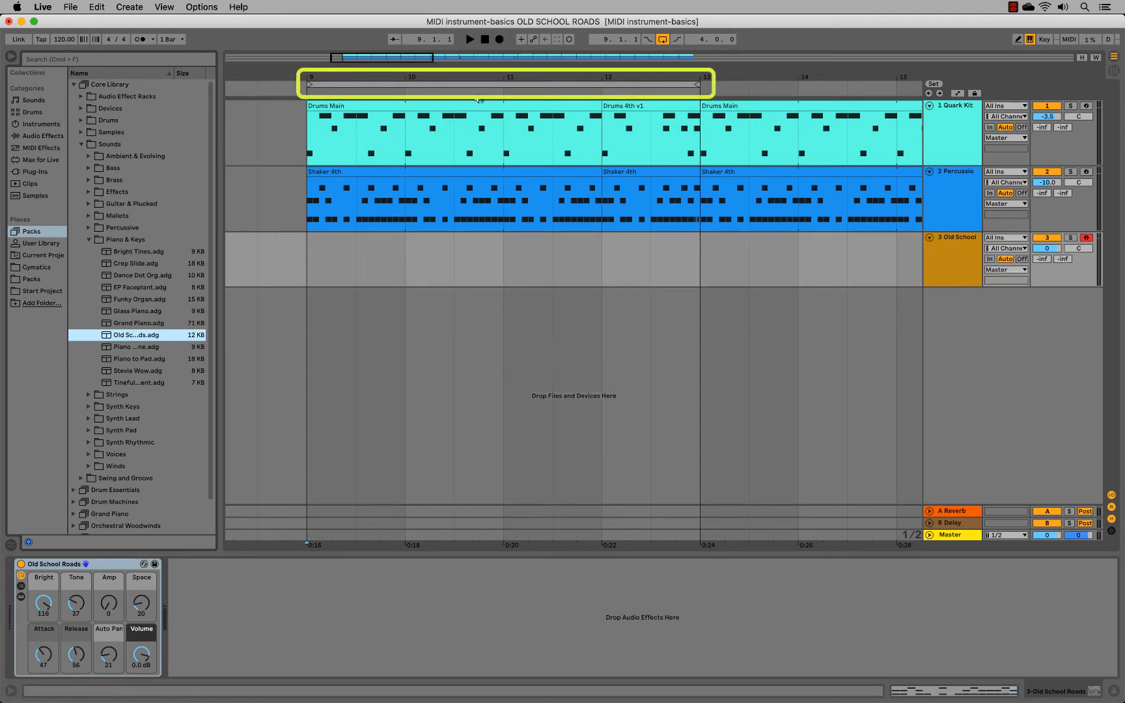
- Shorten the arrangement loop to two bars from bar 9 and record a melody on the Old School Roads track
drag(699, 83, 495, 83)
drag(421, 73, 497, 83)
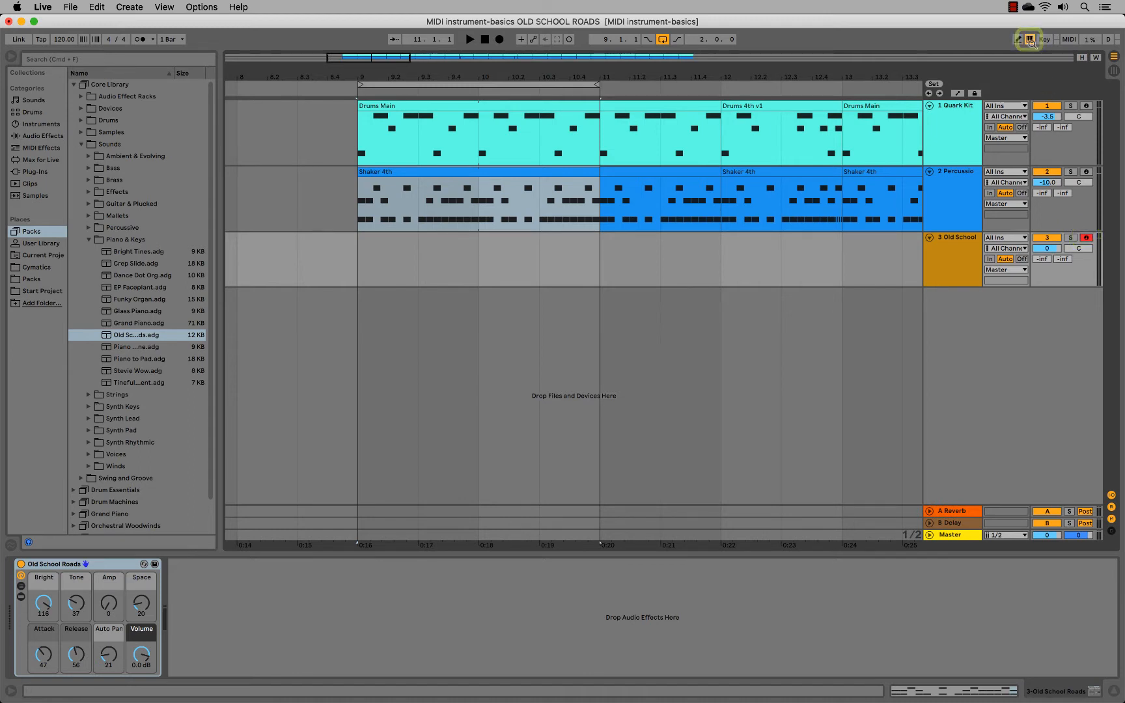
click(499, 39)
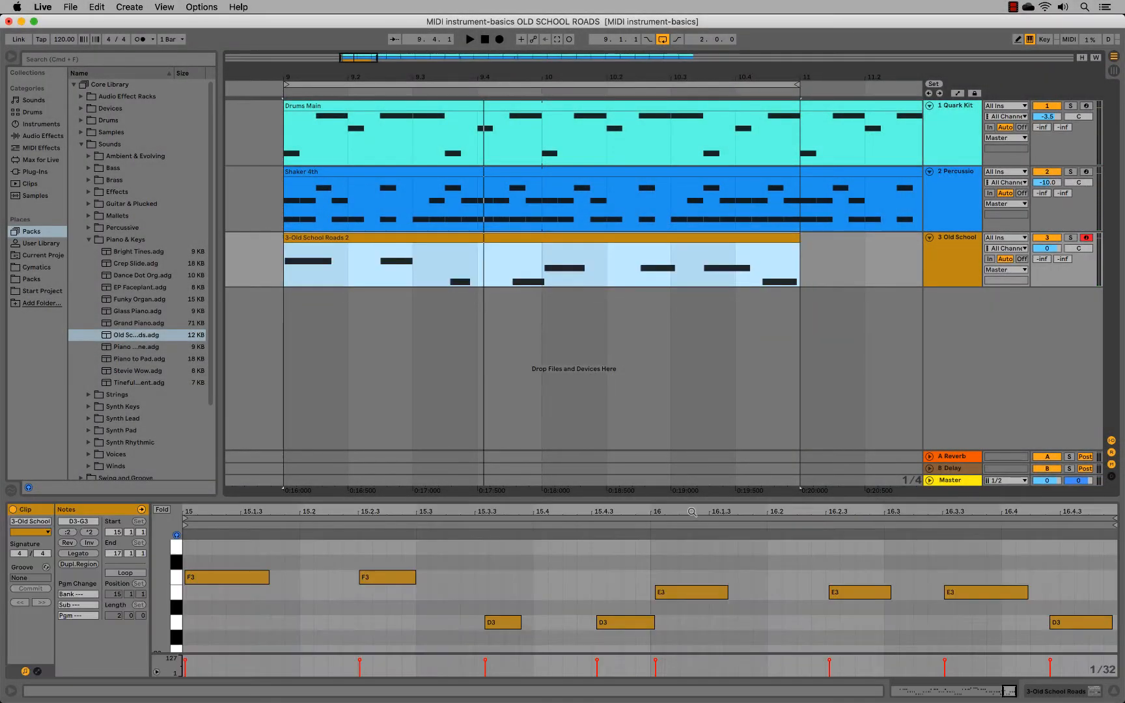
- Enable looping in the recorded Old School Roads clip and audition an earlier take by shifting its loop start
drag(694, 511, 693, 420)
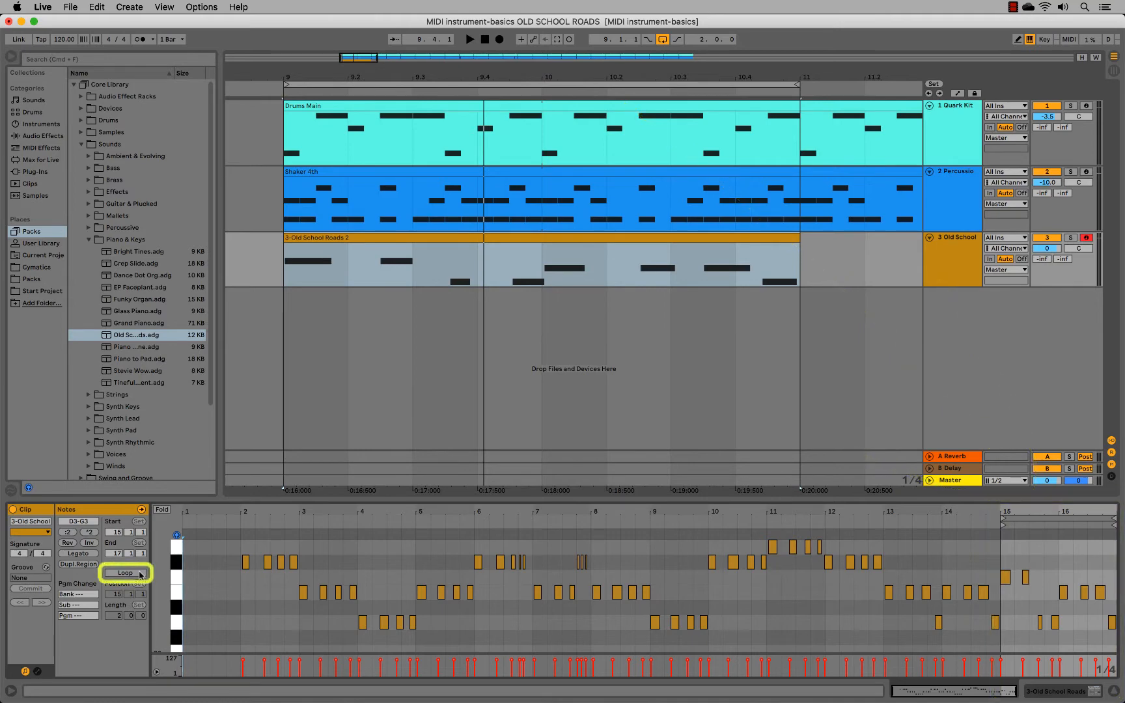
click(140, 575)
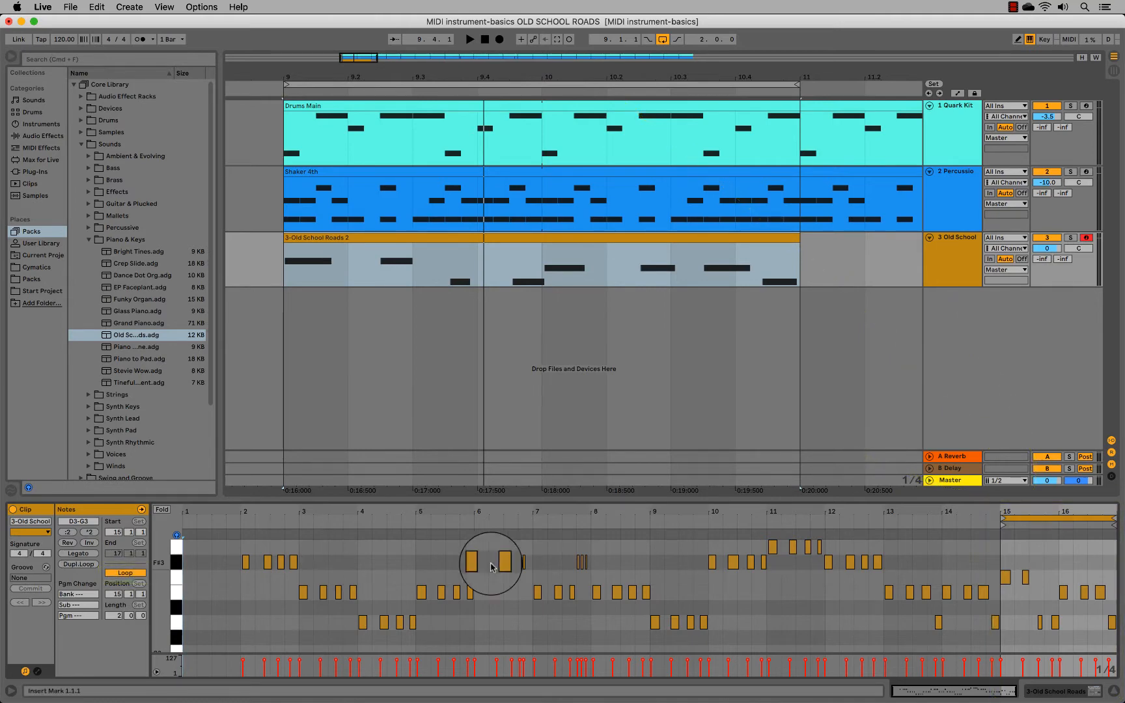
drag(1003, 520, 829, 525)
key(space)
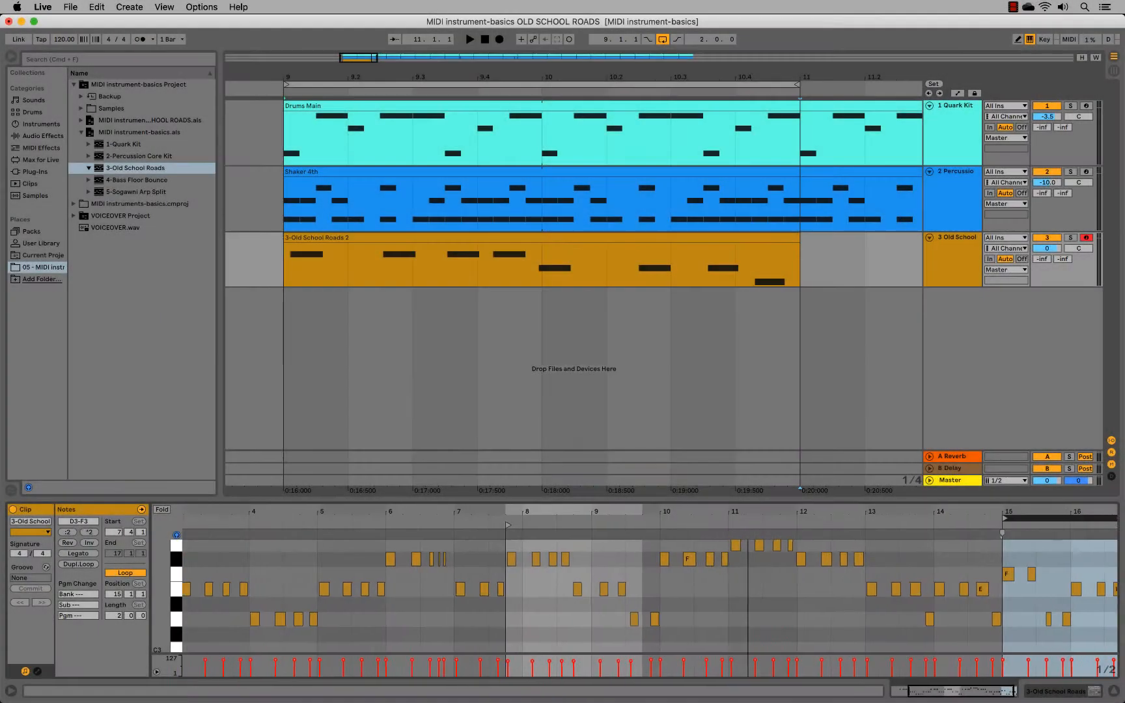
- Move the clip's two-bar loop to start at 7.4.1 and extend the clip in the arrangement to about bar 13.2
drag(749, 512, 718, 512)
drag(1037, 519, 538, 519)
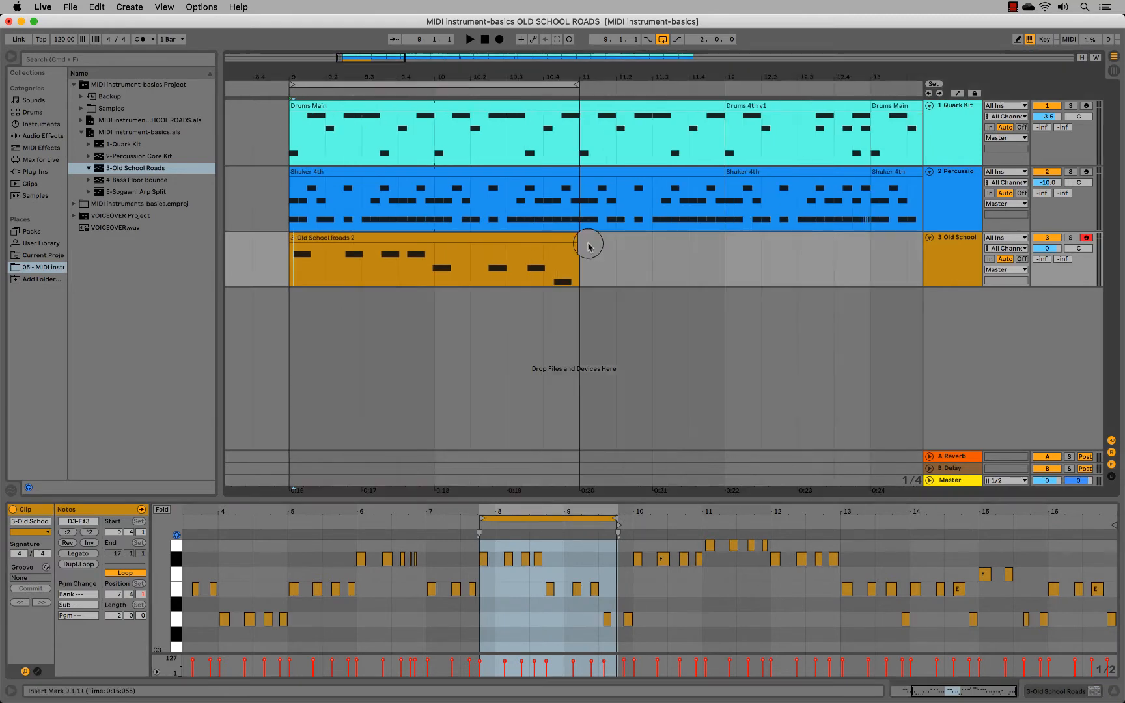
drag(579, 241, 902, 255)
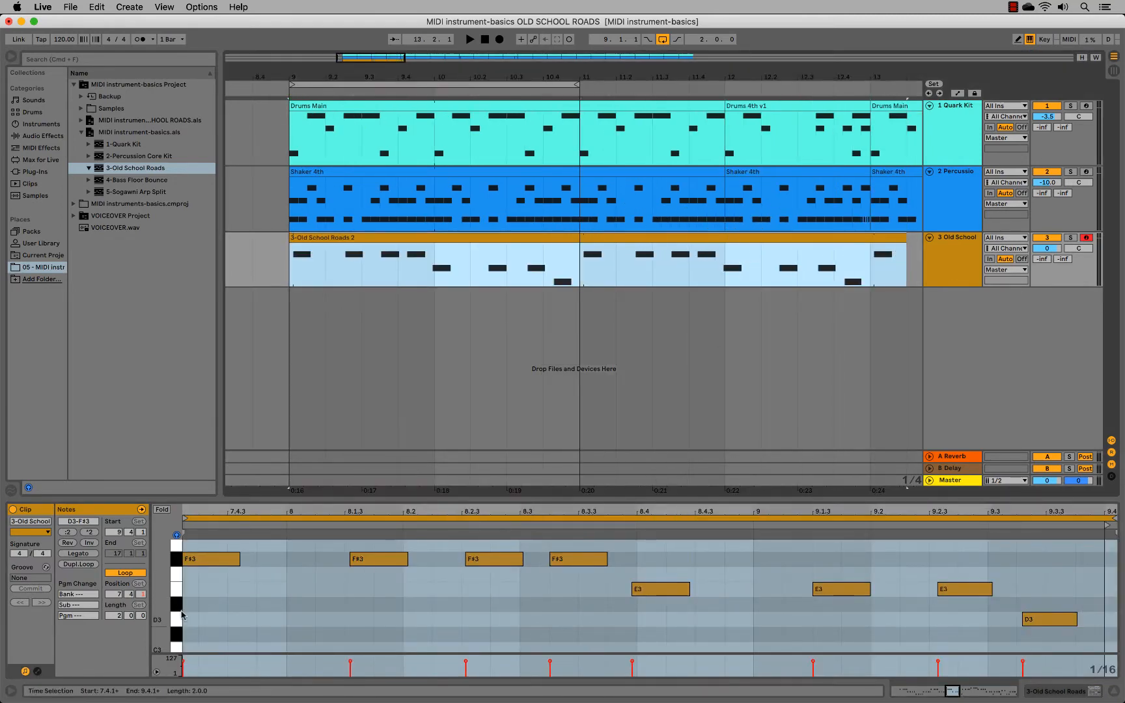
- Shorten the clip loop's end slightly and crop the clip to the looped phrase
drag(1118, 519, 1109, 518)
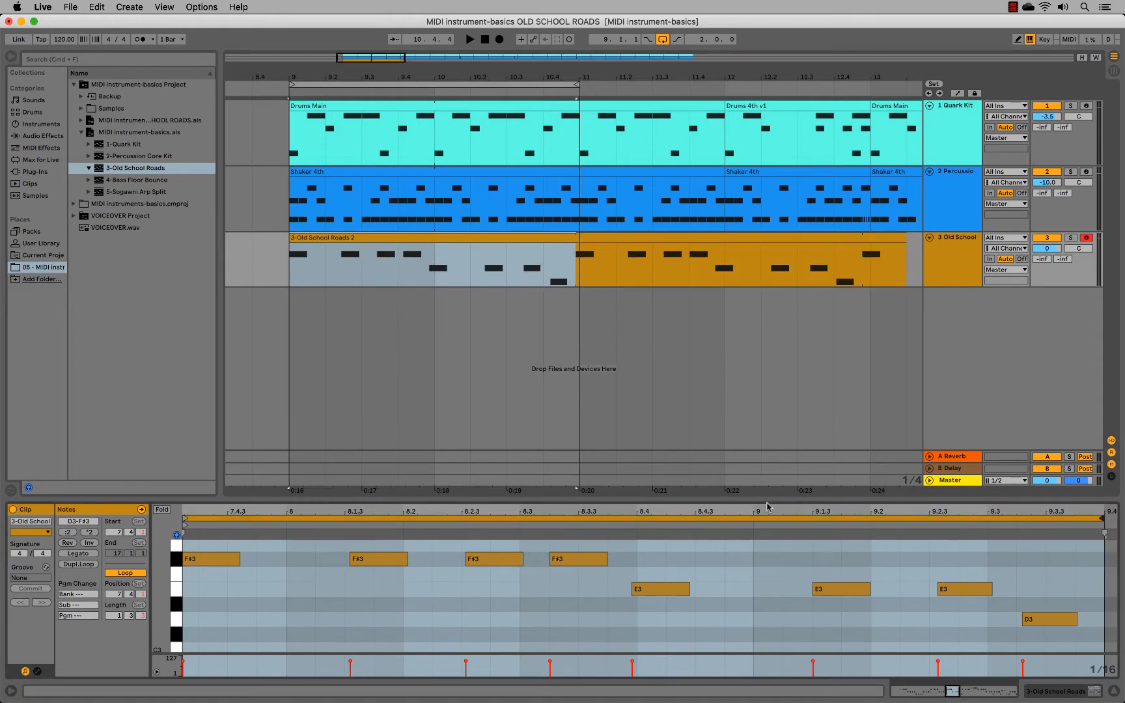
drag(767, 507, 768, 505)
right_click(708, 565)
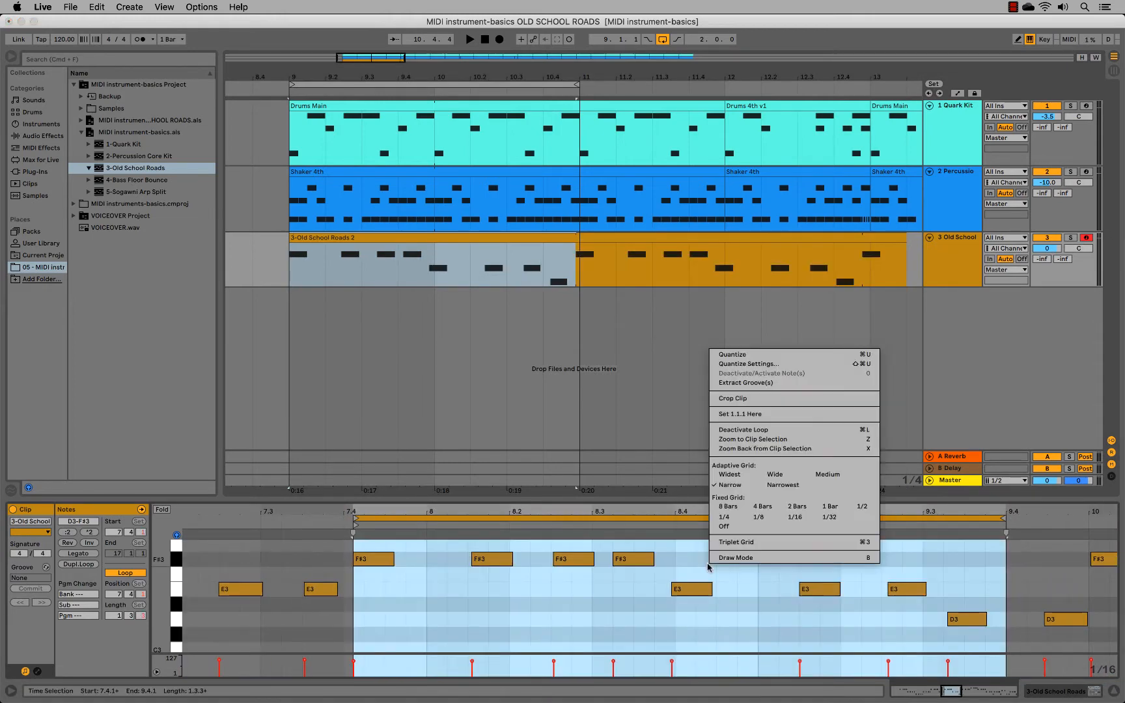
click(790, 399)
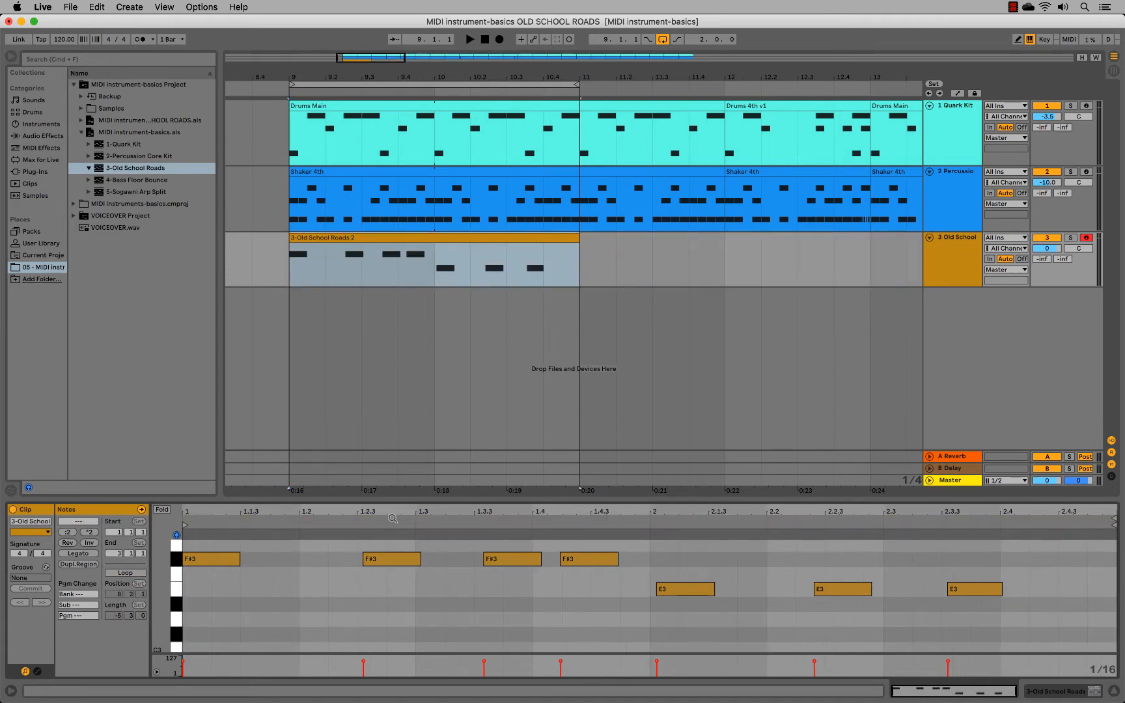
- Quantize the clip's note starts to the current grid with an amount of 100%
key(plus)
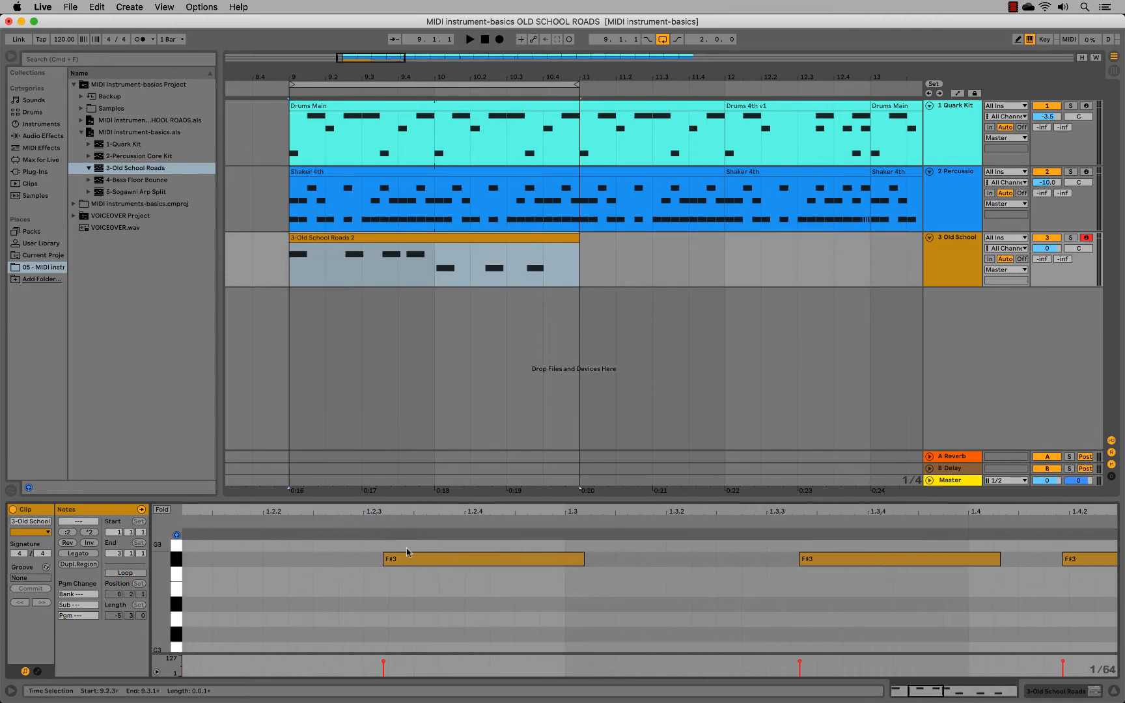
scroll(651, 586, right, 10)
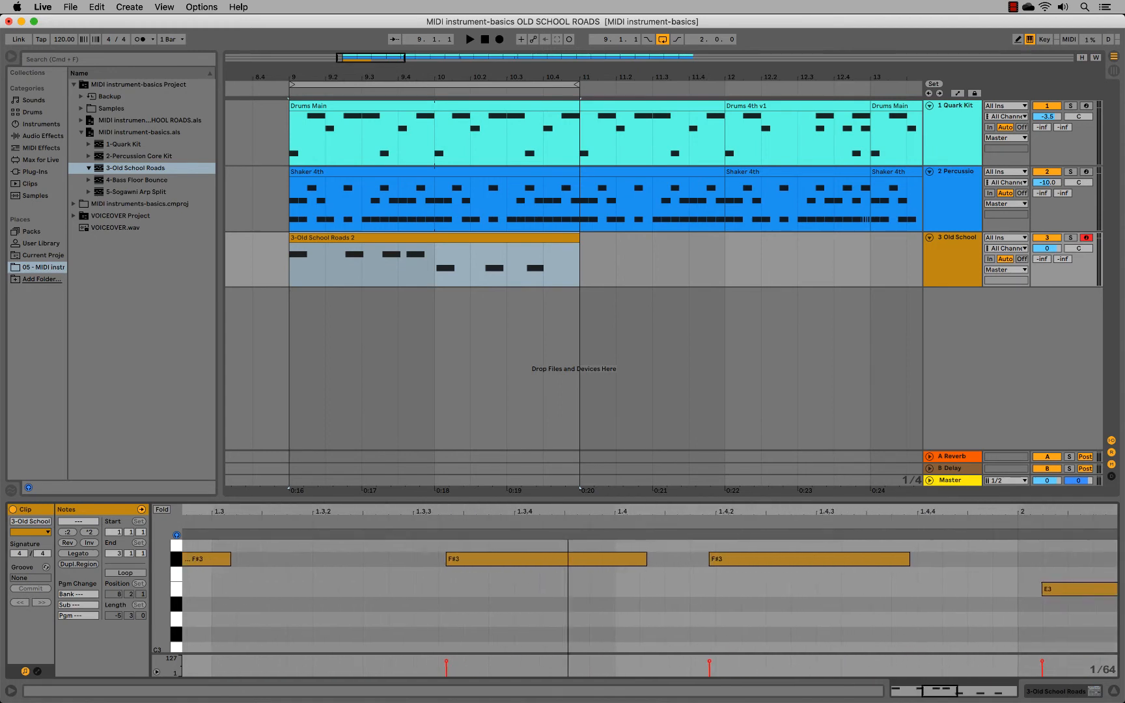
drag(937, 512, 691, 482)
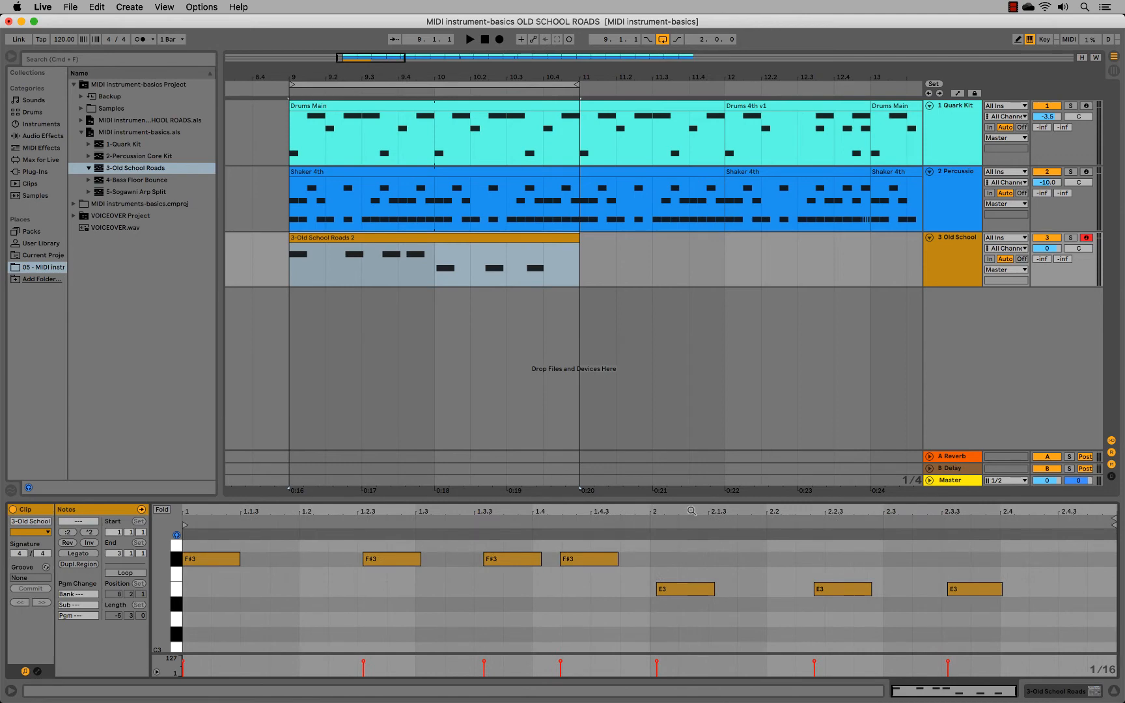
right_click(650, 560)
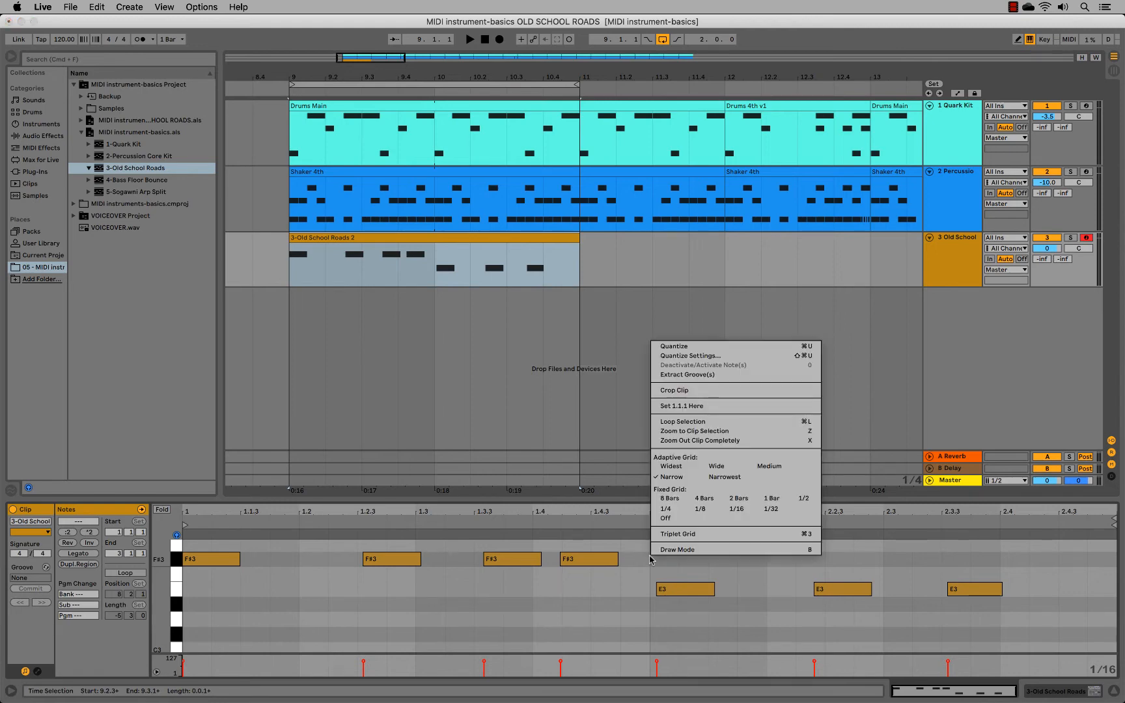
click(750, 356)
click(614, 339)
click(615, 339)
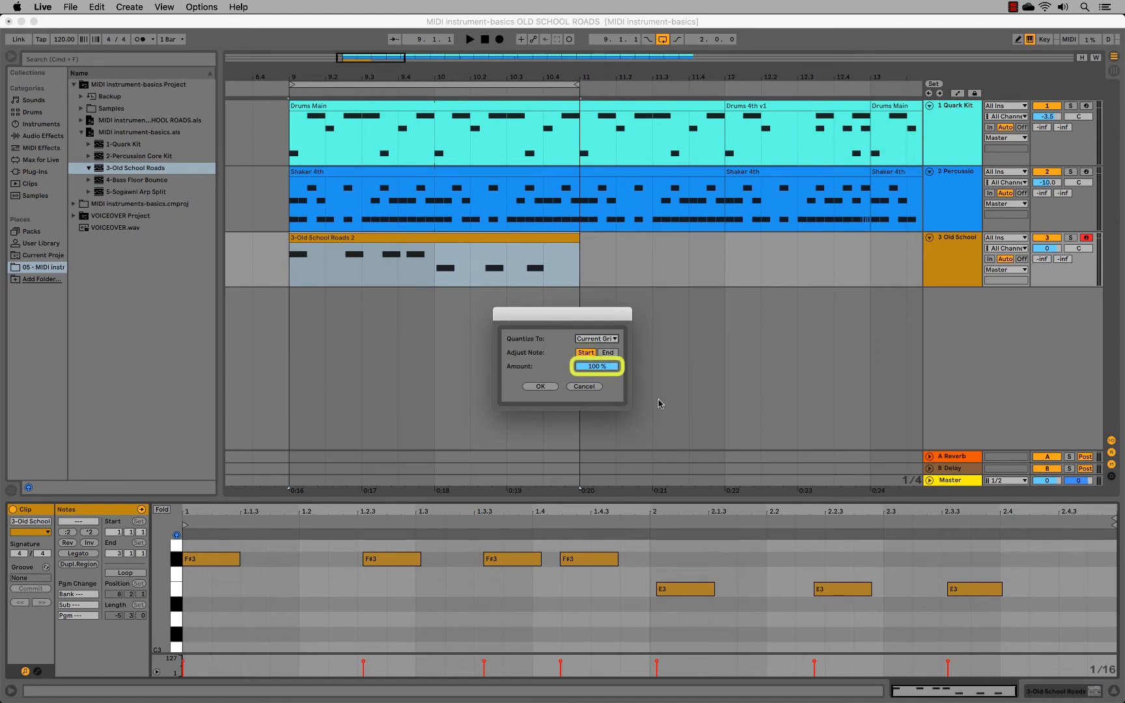
click(550, 387)
- Undo and redo the quantization repeatedly to compare the timing, leave it undone, and play the clip
key(super+z)
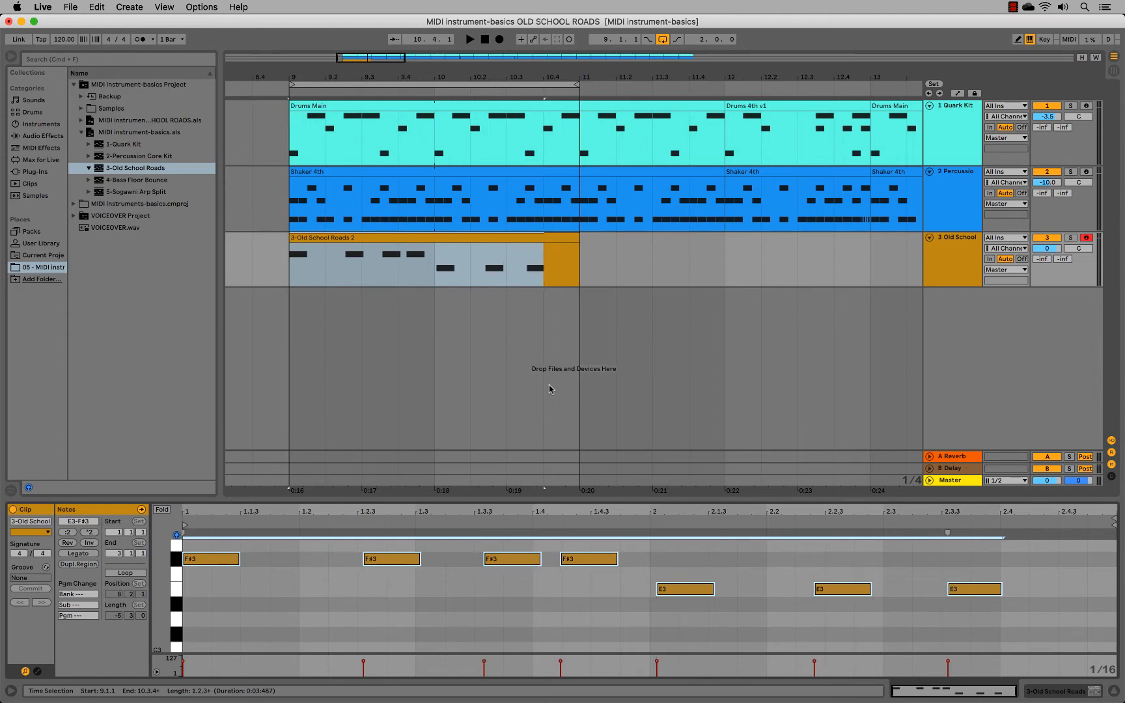
key(super+shift+z)
key(super+z)
key(super+shift+z)
key(super+z)
click(296, 340)
key(space)
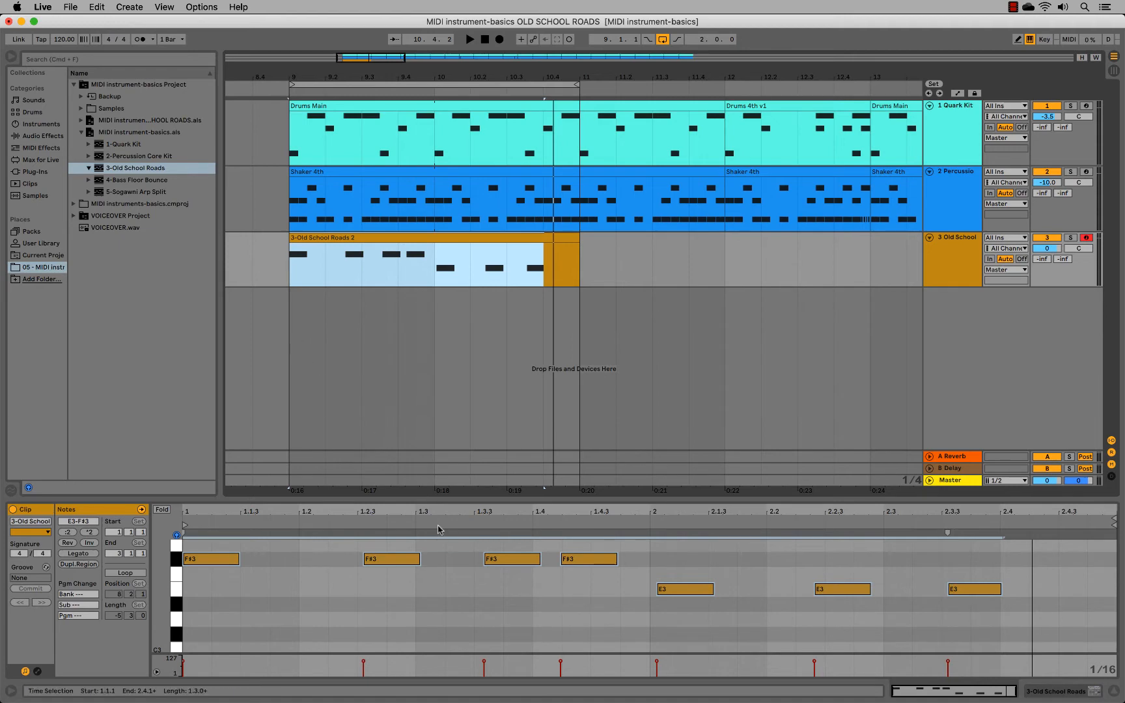
- Select the third F#3 note and the first two E3 notes and quantize only those three
click(463, 580)
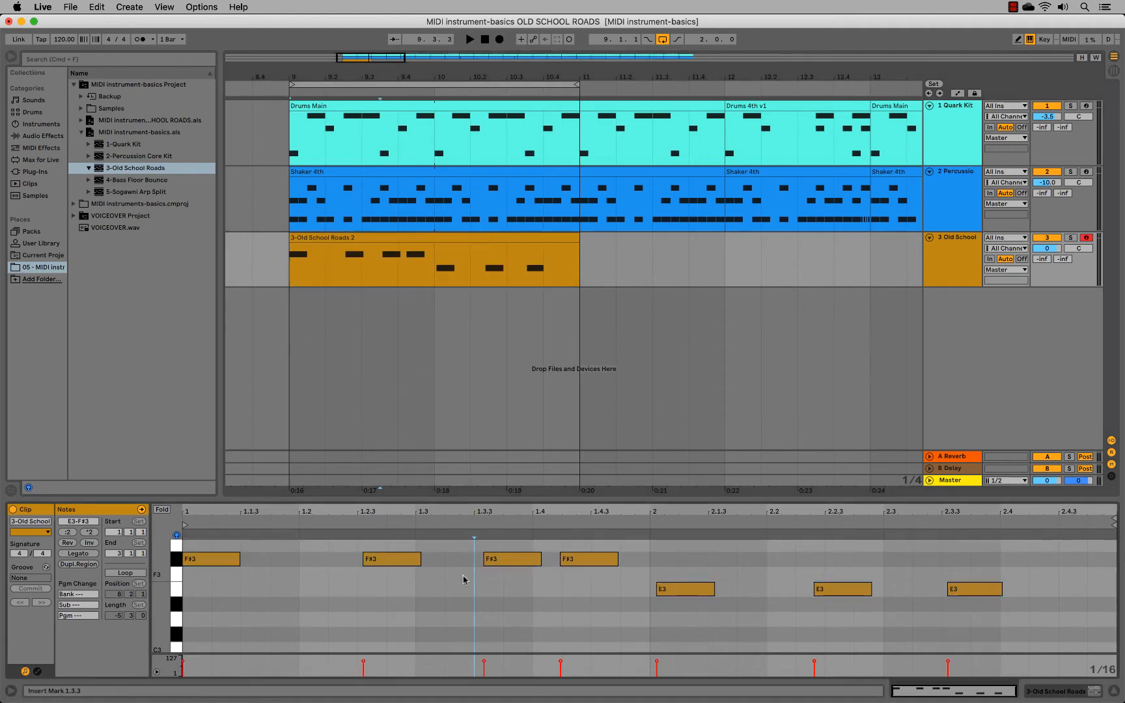
click(509, 564)
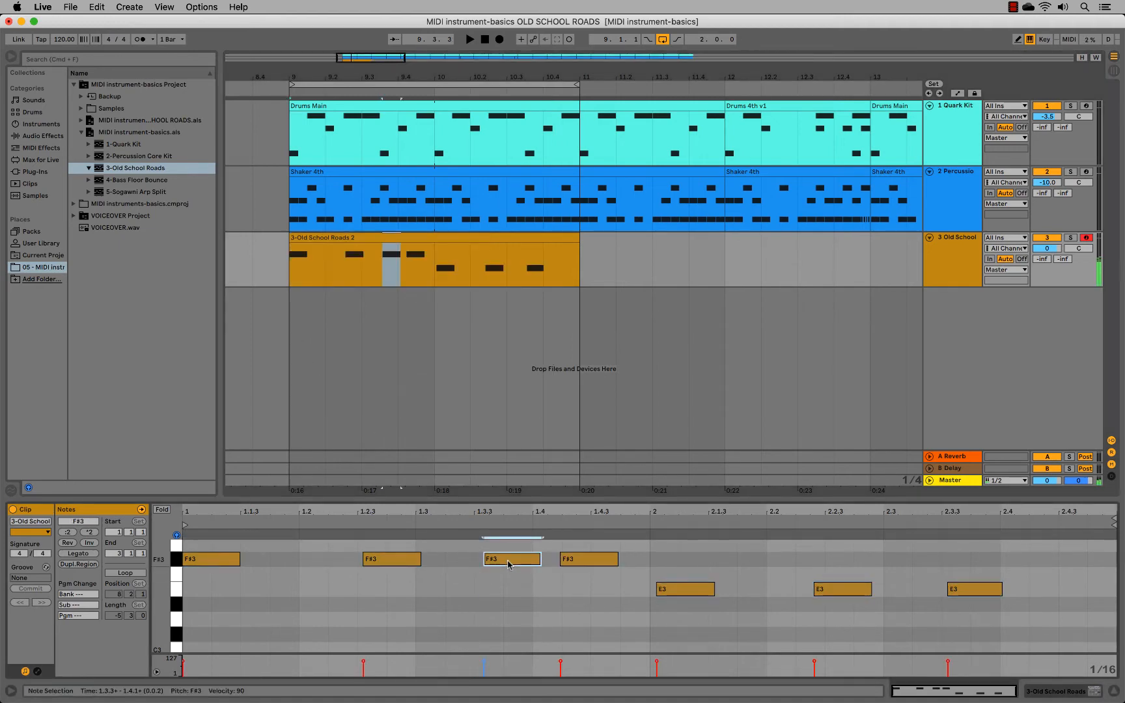
shift+click(831, 592)
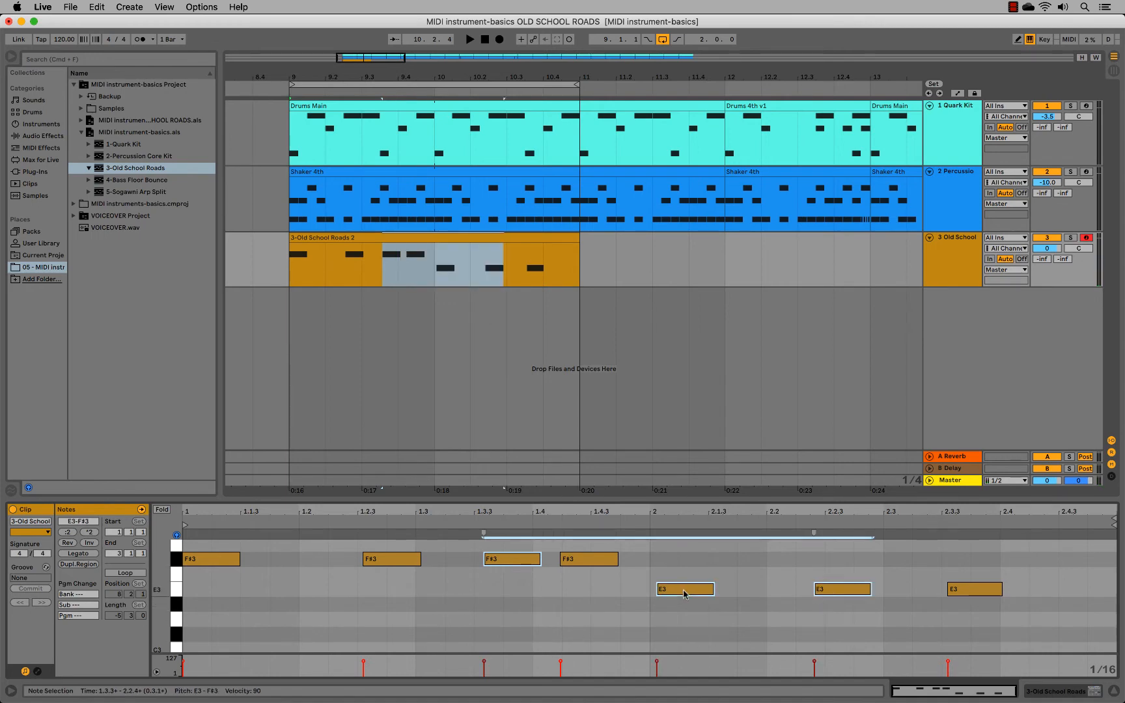
right_click(538, 591)
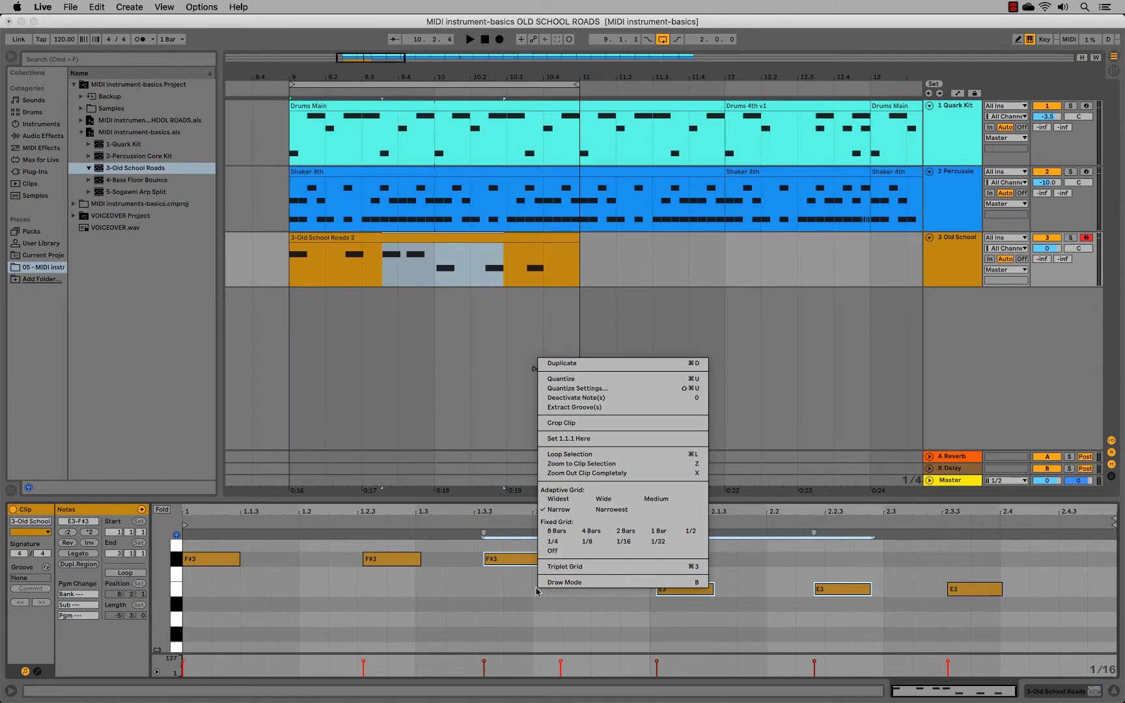
click(622, 380)
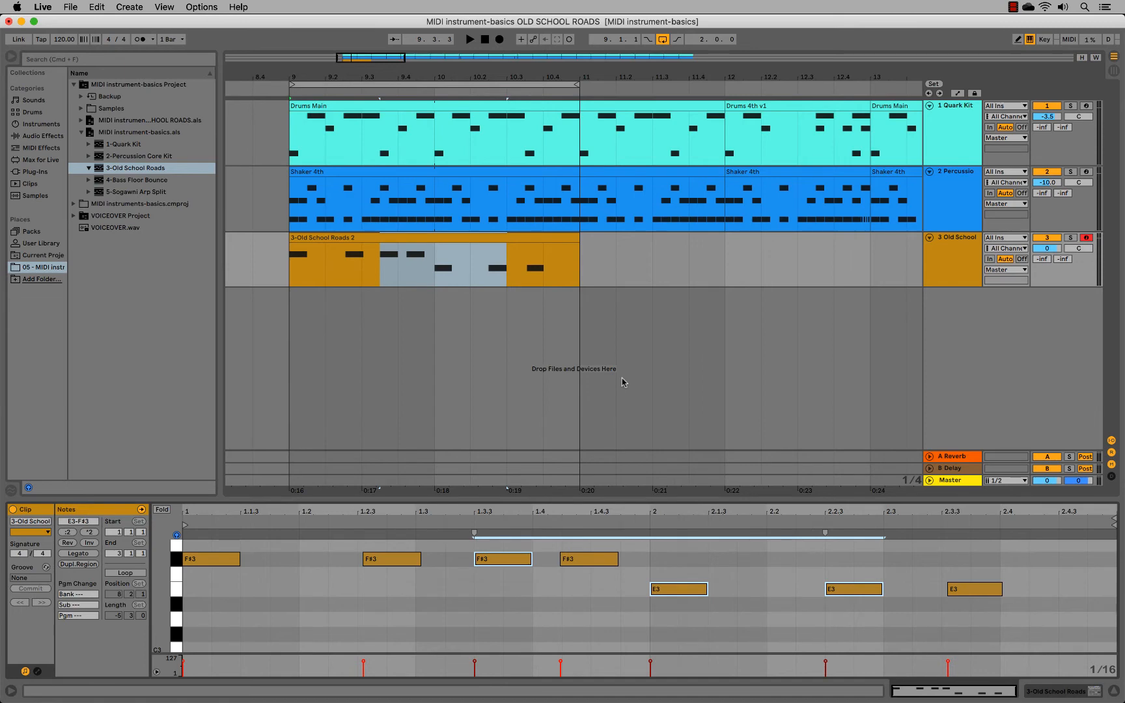
- Undo and reapply the quantization of the three notes to compare the timing, leaving it applied
key(super+z)
key(super+z)
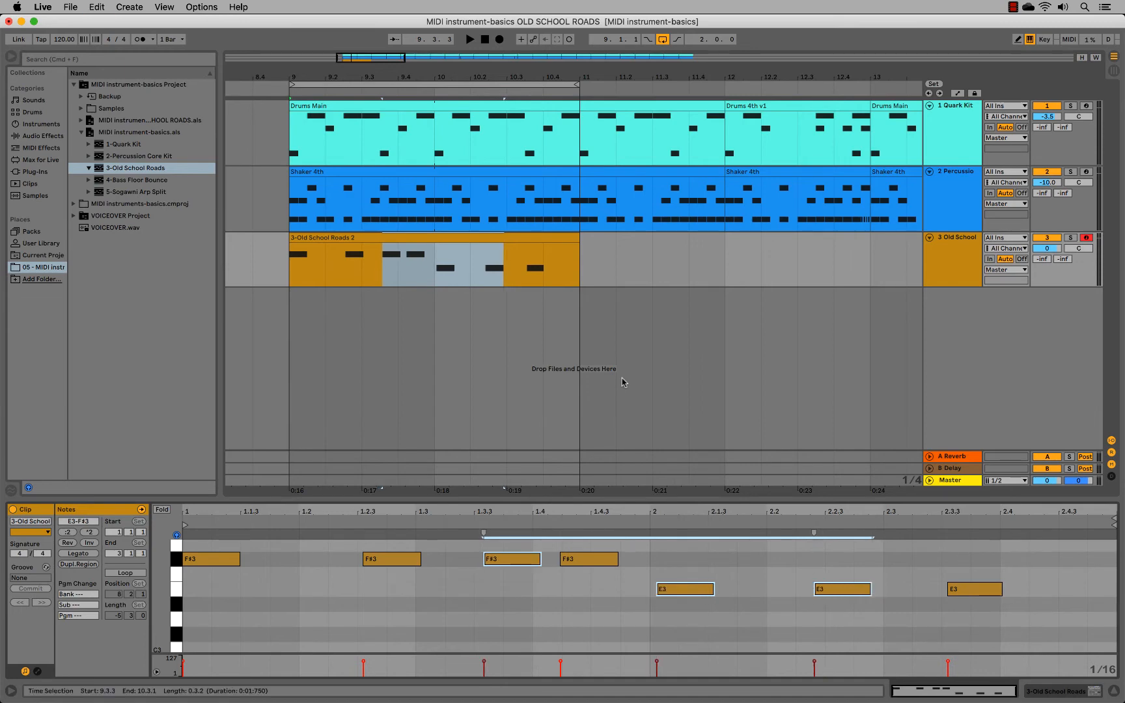
key(super+u)
key(super+z)
key(super+u)
click(732, 573)
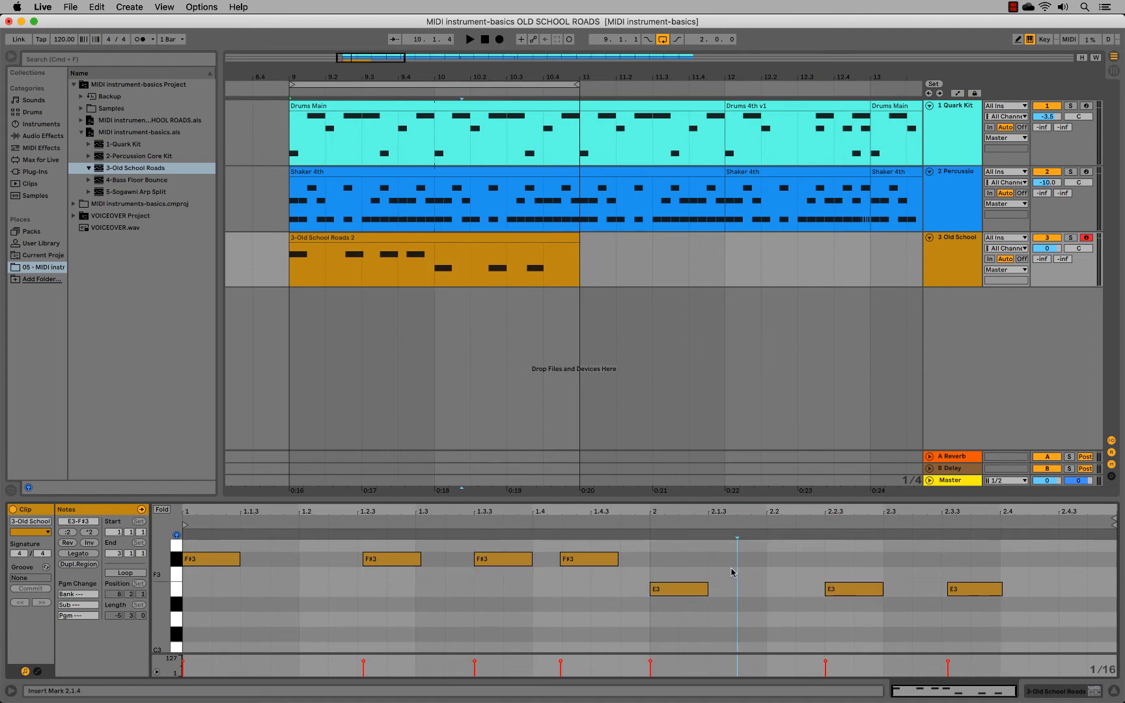
- Turn off the note grid, then nudge the third F#3 and second E3 slightly later and the first E3 slightly earlier
right_click(738, 570)
click(757, 532)
drag(882, 566, 732, 597)
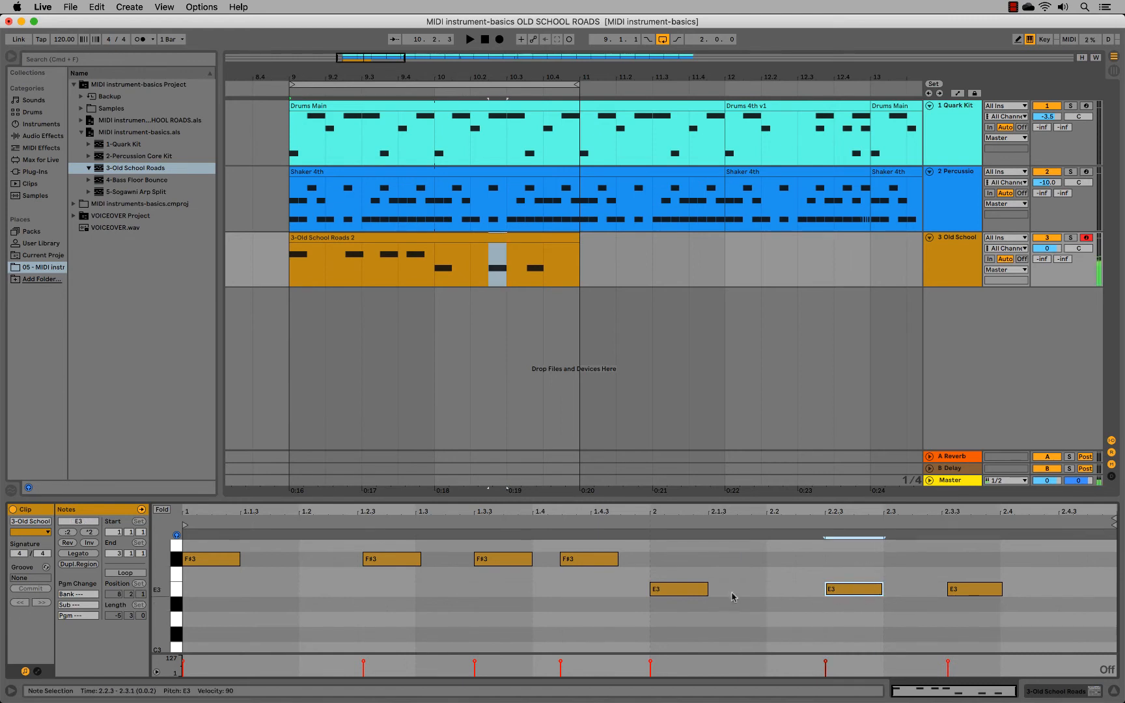
shift+click(511, 560)
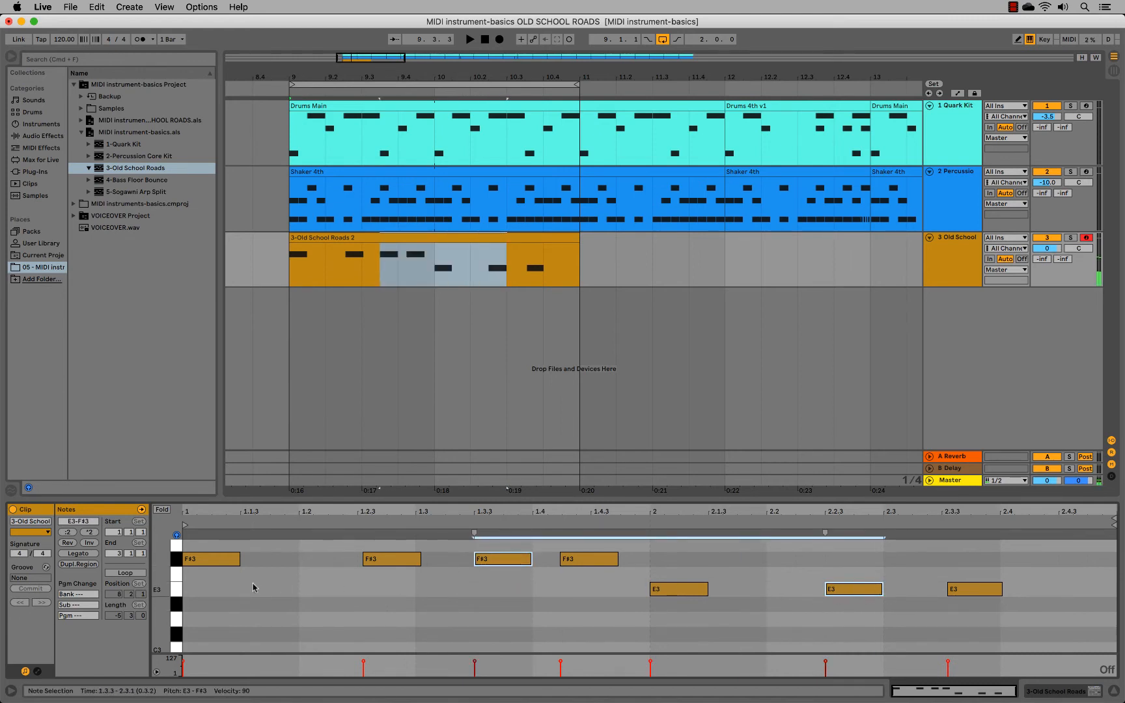
click(671, 591)
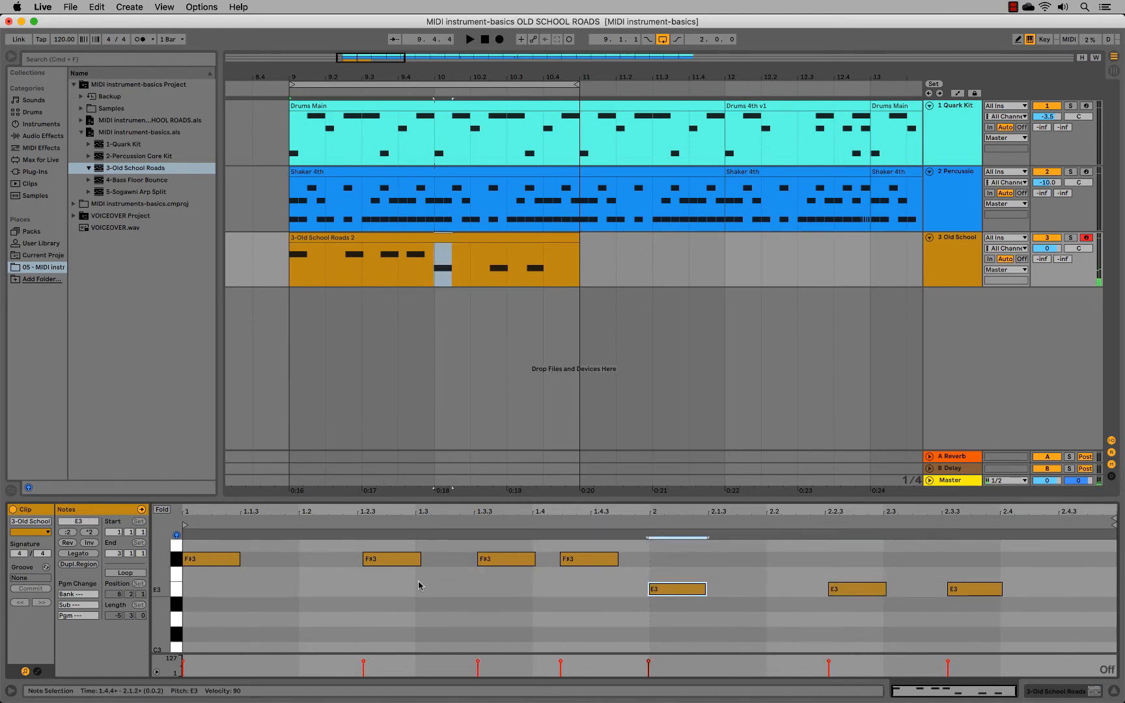
click(393, 560)
click(973, 589)
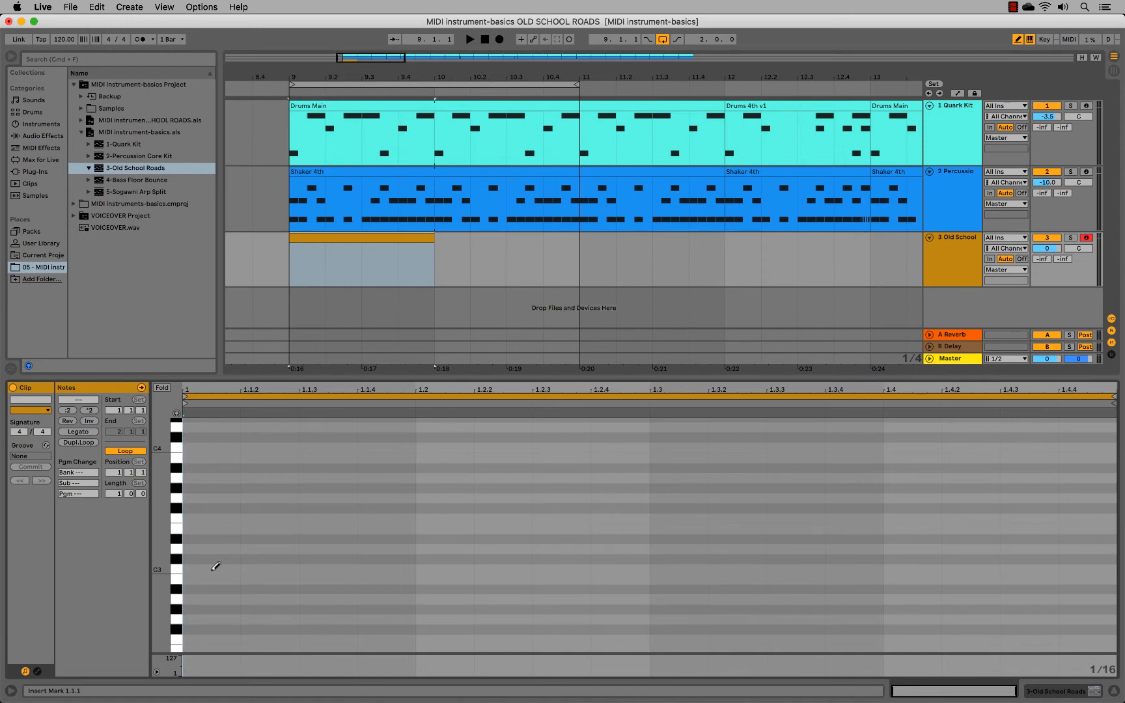
- Draw sixteenth notes for the C major scale from C3 to C4 at 1.1.1 and fold the piano roll to those notes
click(214, 569)
click(216, 549)
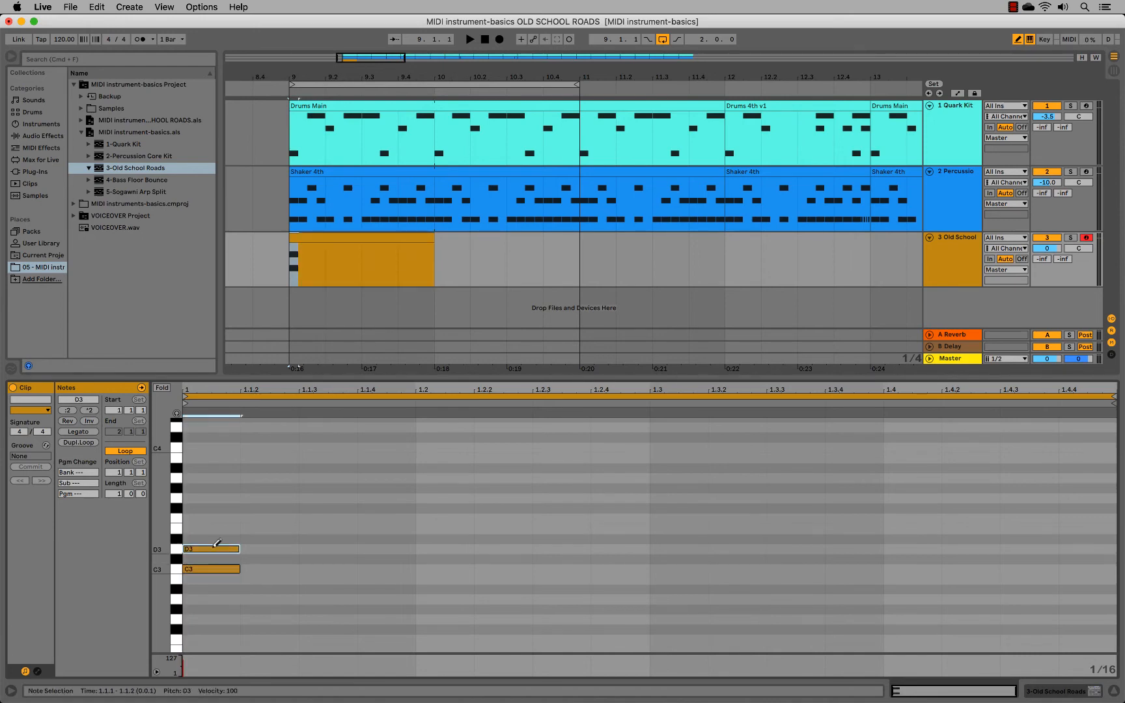
click(218, 529)
click(216, 518)
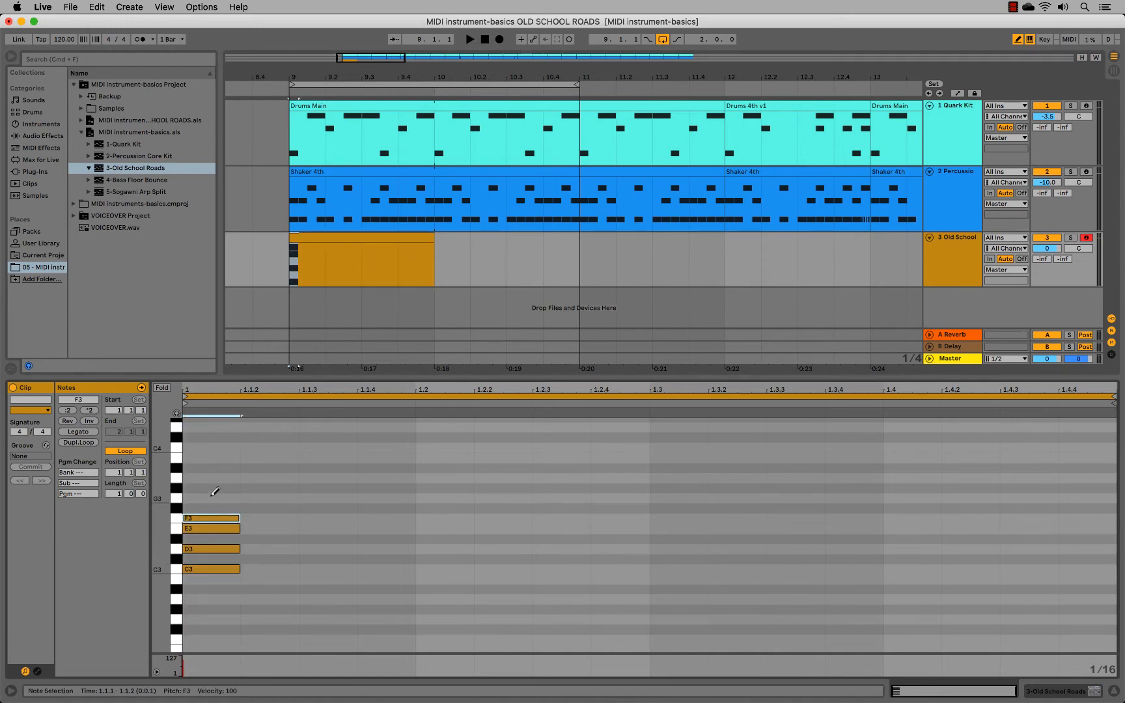
click(215, 498)
click(214, 477)
click(212, 448)
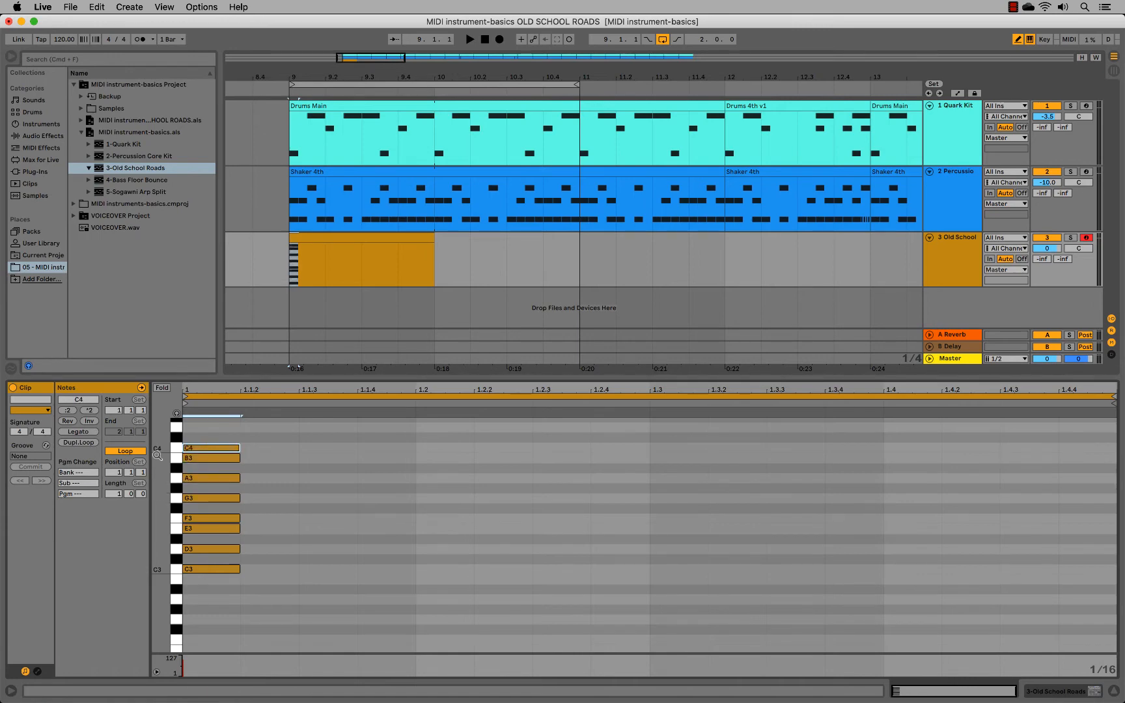
drag(162, 448, 156, 460)
click(162, 389)
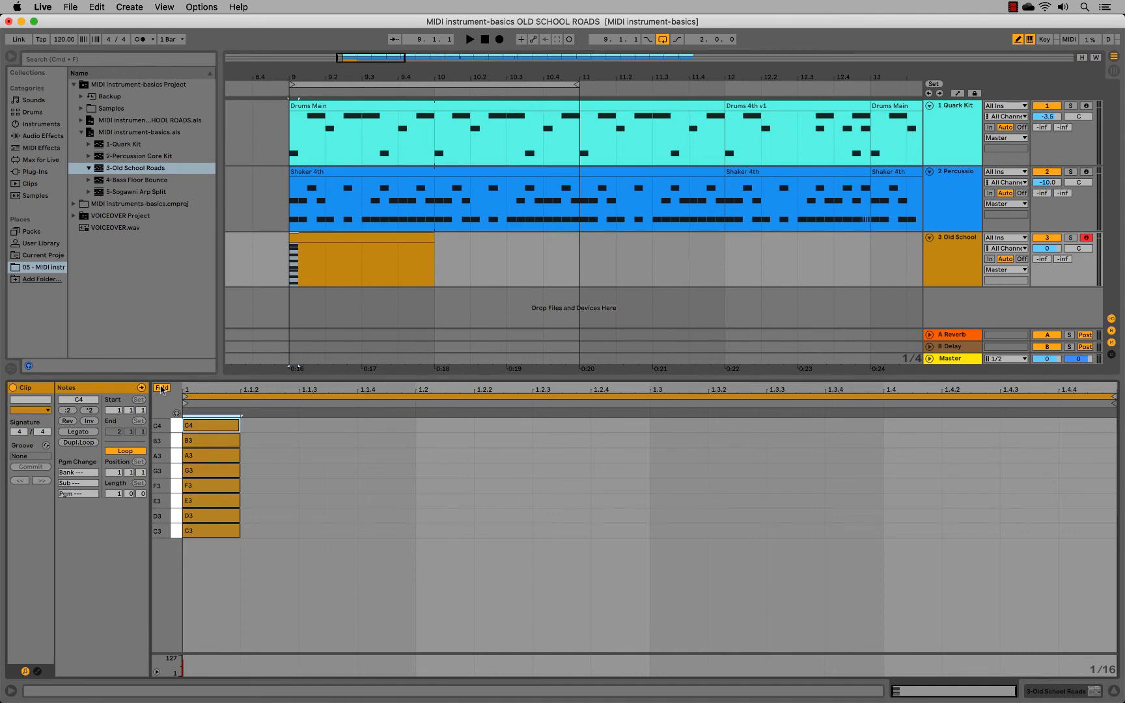
- Duplicate all the scale notes, transpose the copies up one octave to C4–C5, and move them back to 1.1.1
click(247, 550)
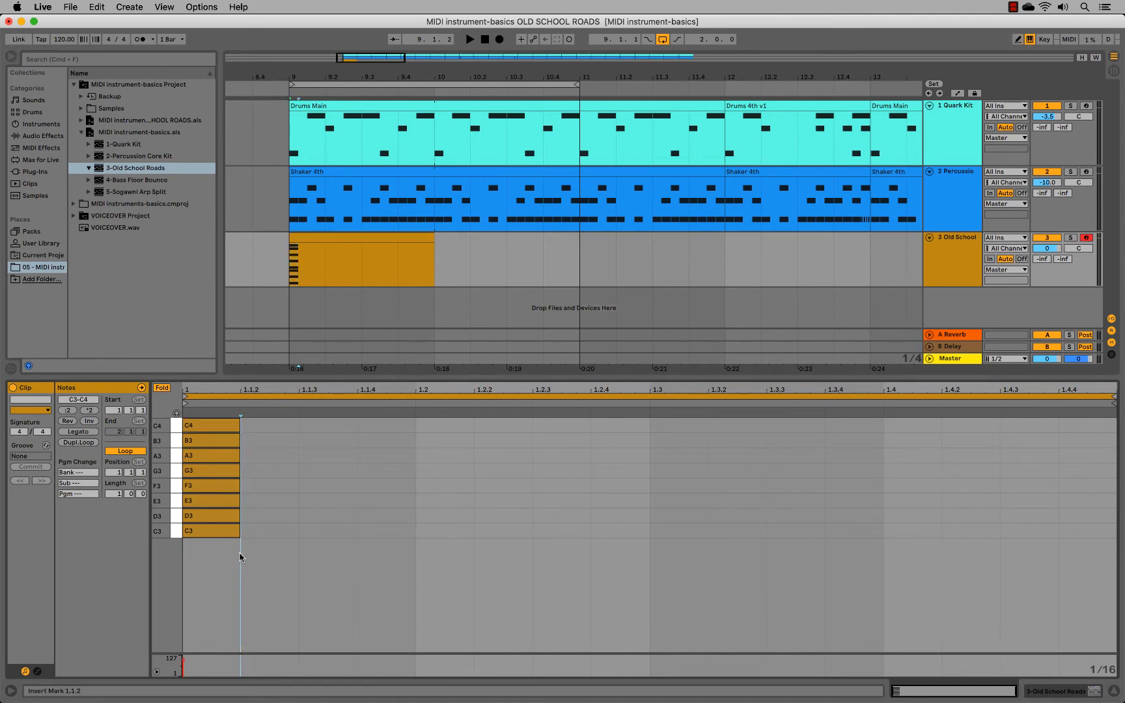
key(super+a)
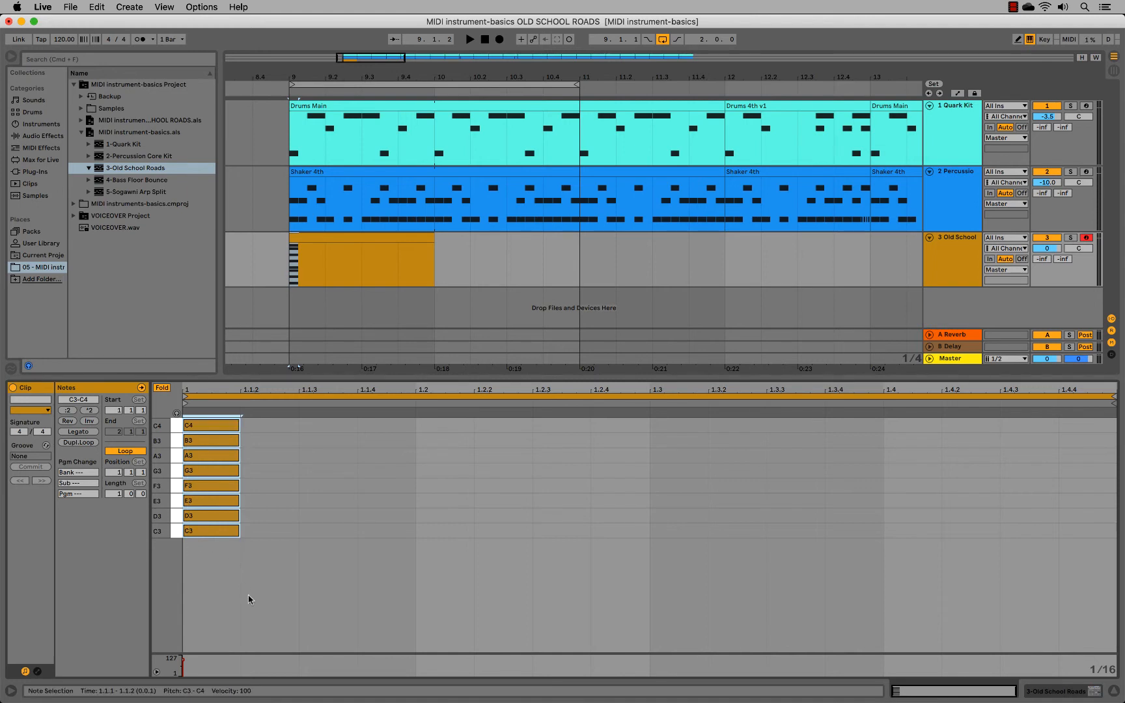
key(super+d)
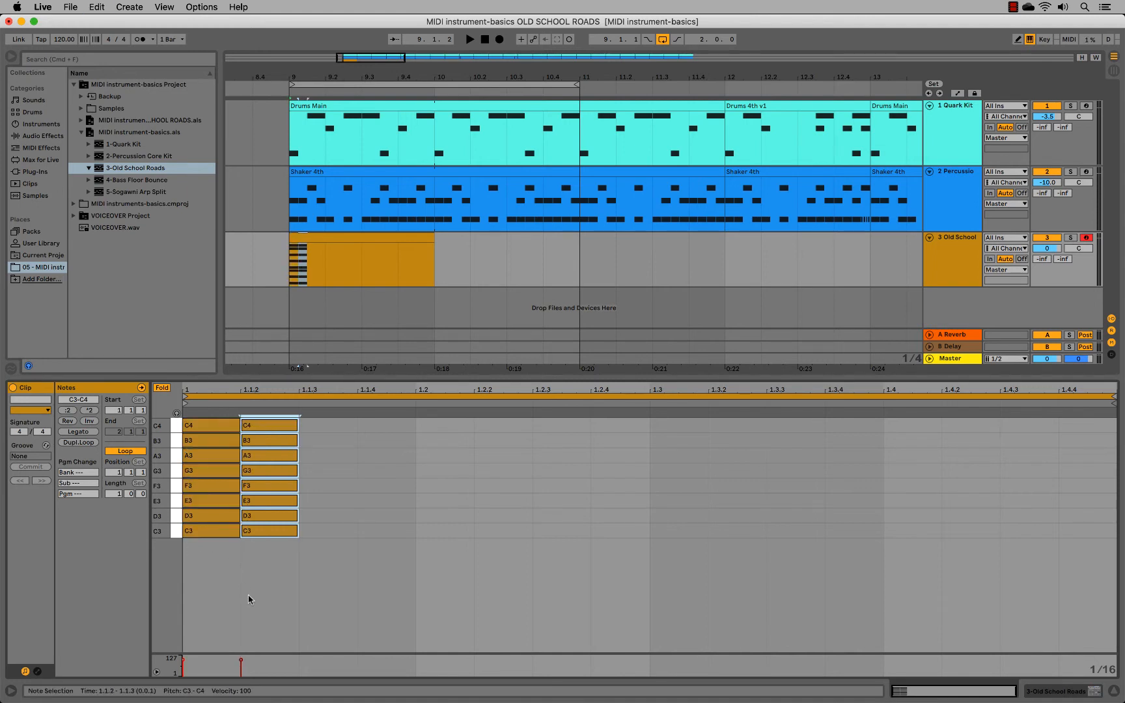
key(shift+Up)
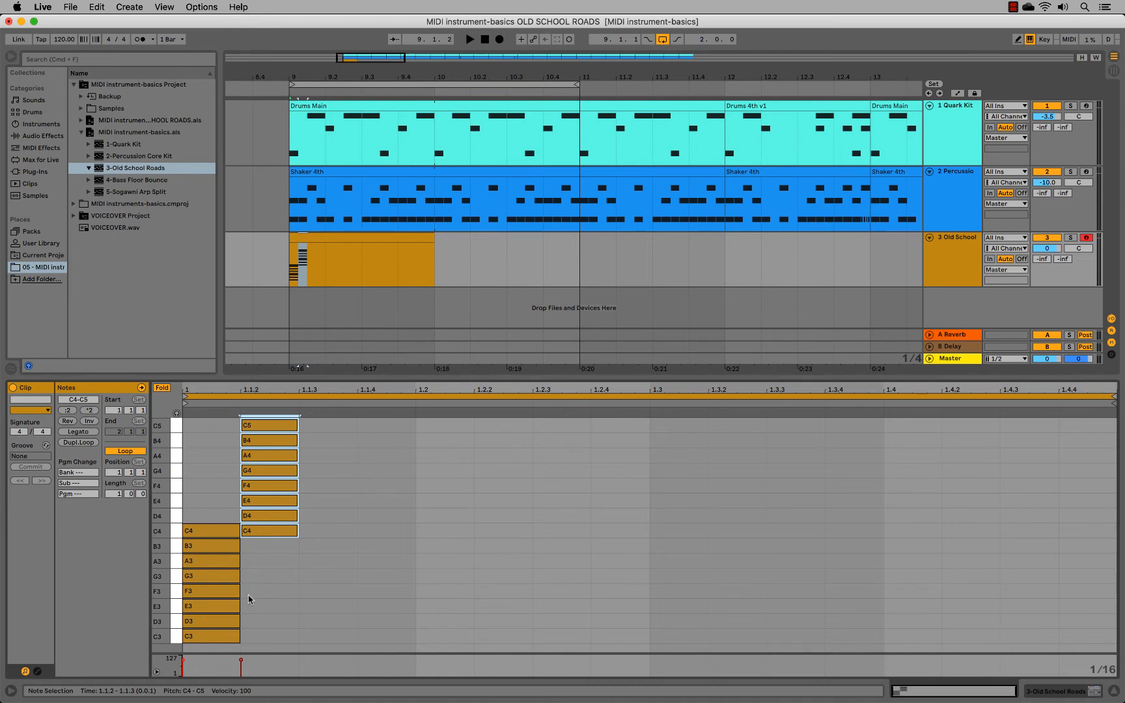
key(Left)
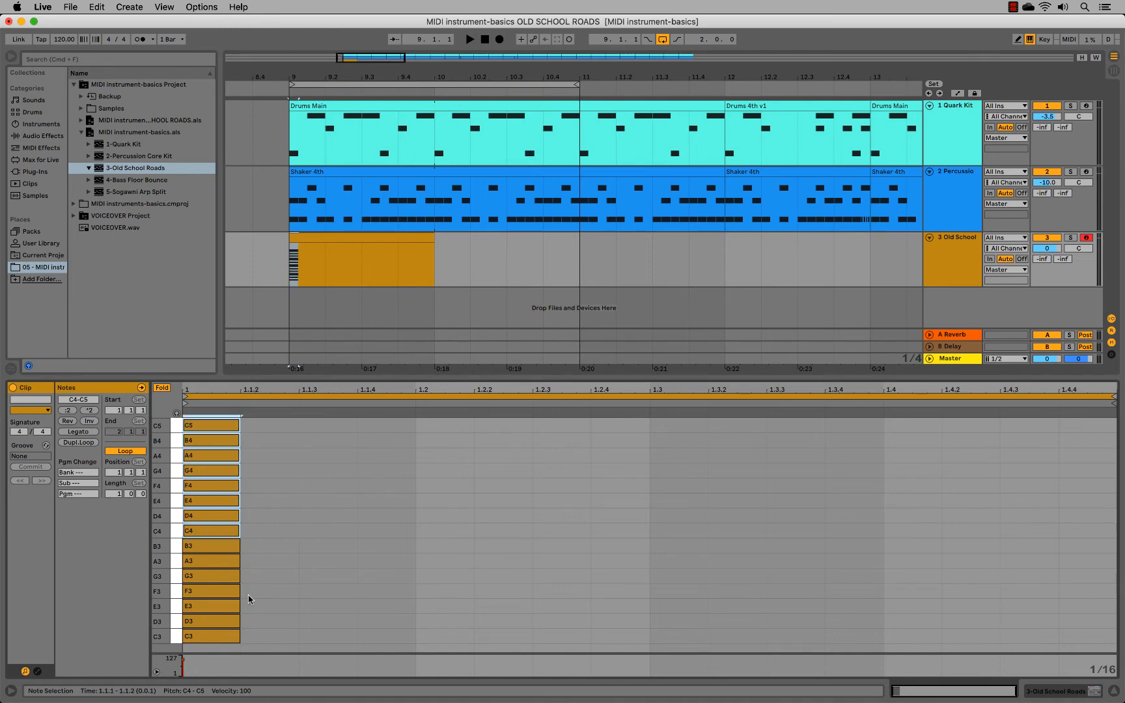
- Select all notes from C3 to C5 and shift them one sixteenth earlier so they sit before 1.1.1
click(244, 650)
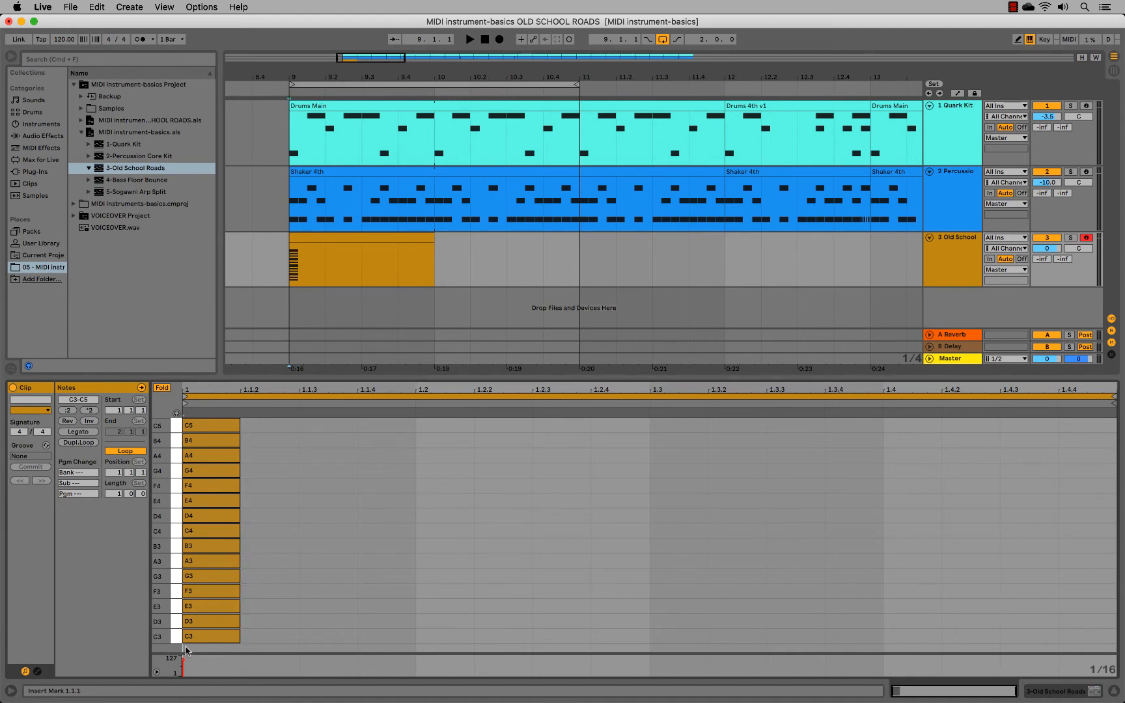
key(super+a)
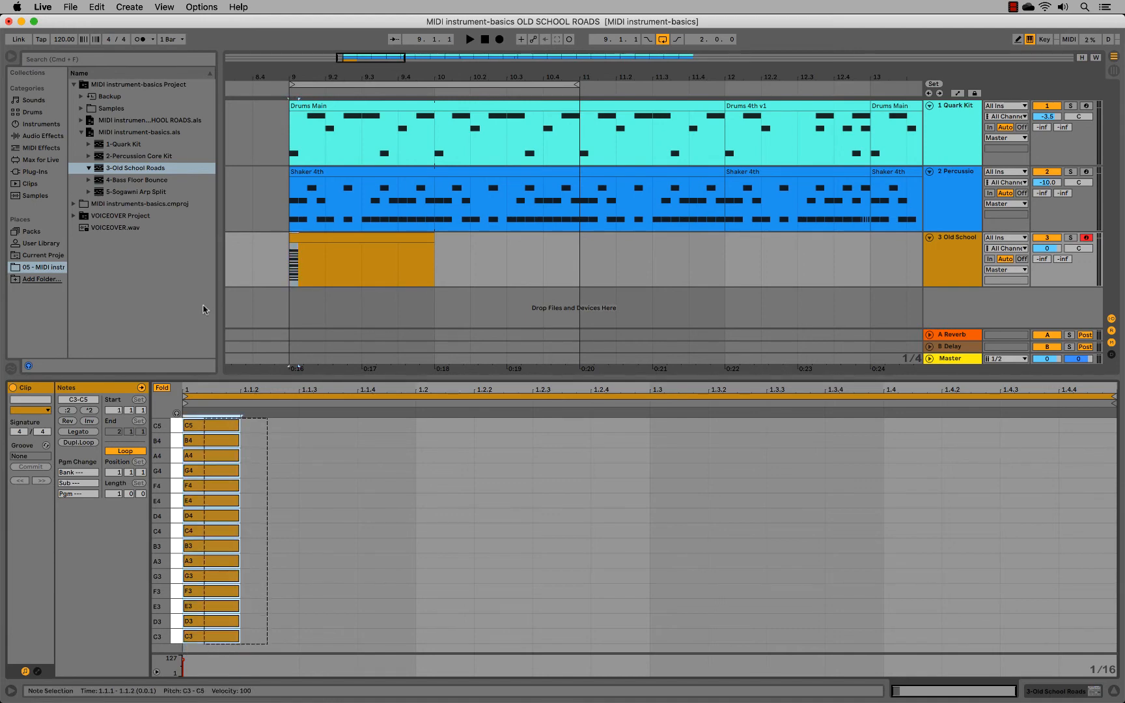
key(Left)
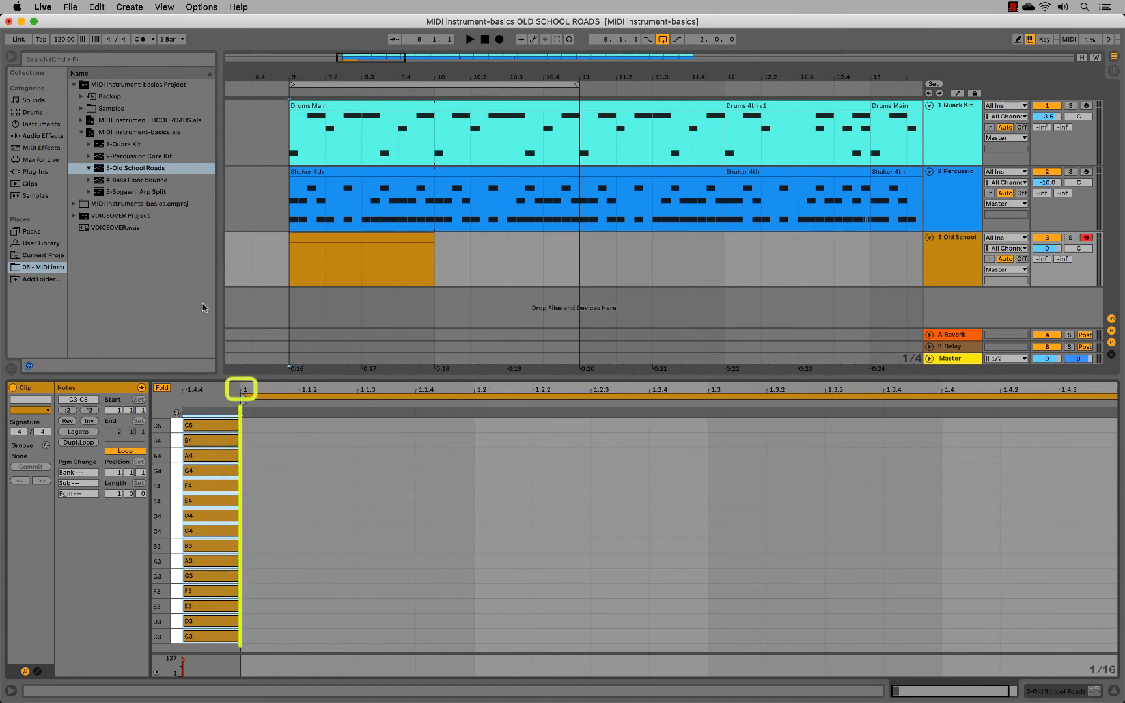
- Play the loop and hot-swap the Old School Roads instrument with Grand Piano, Glass Piano, Funky Organ, and finally EP Faceplant
key(space)
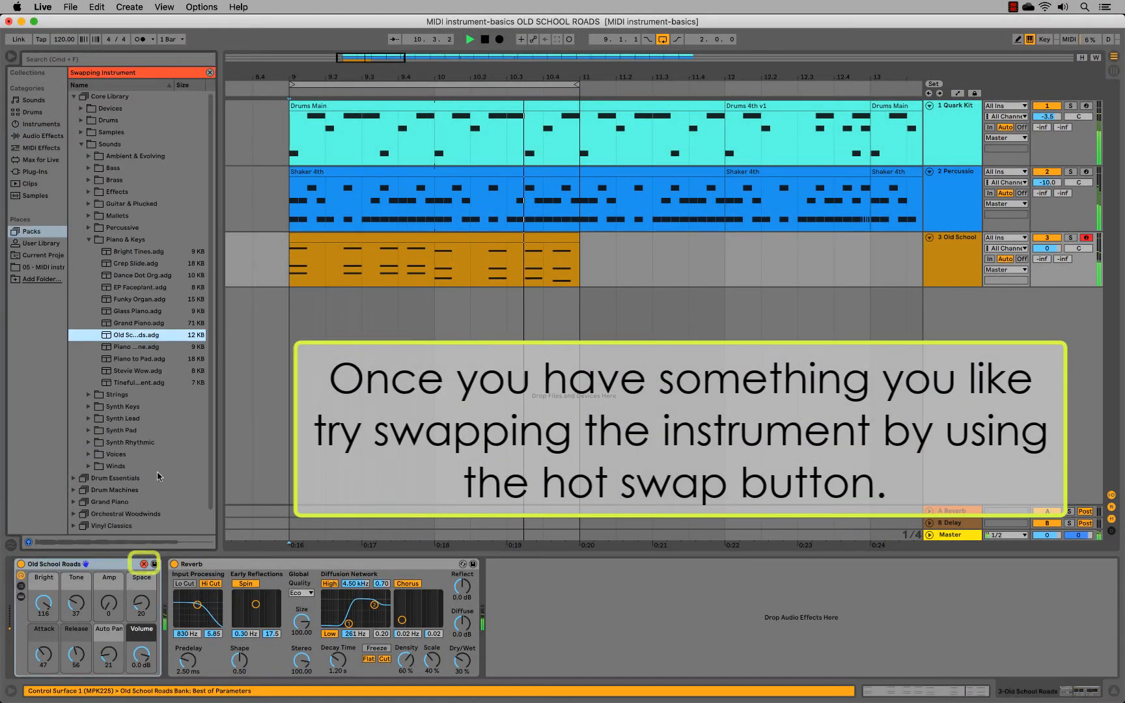
double_click(135, 324)
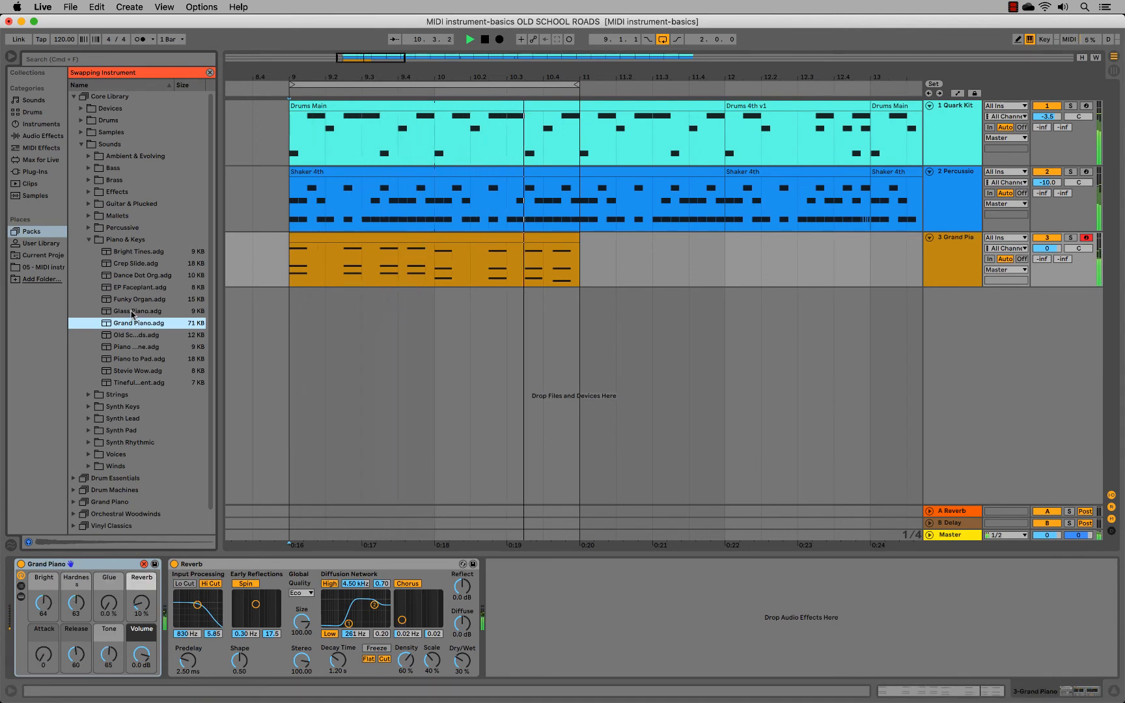
double_click(132, 312)
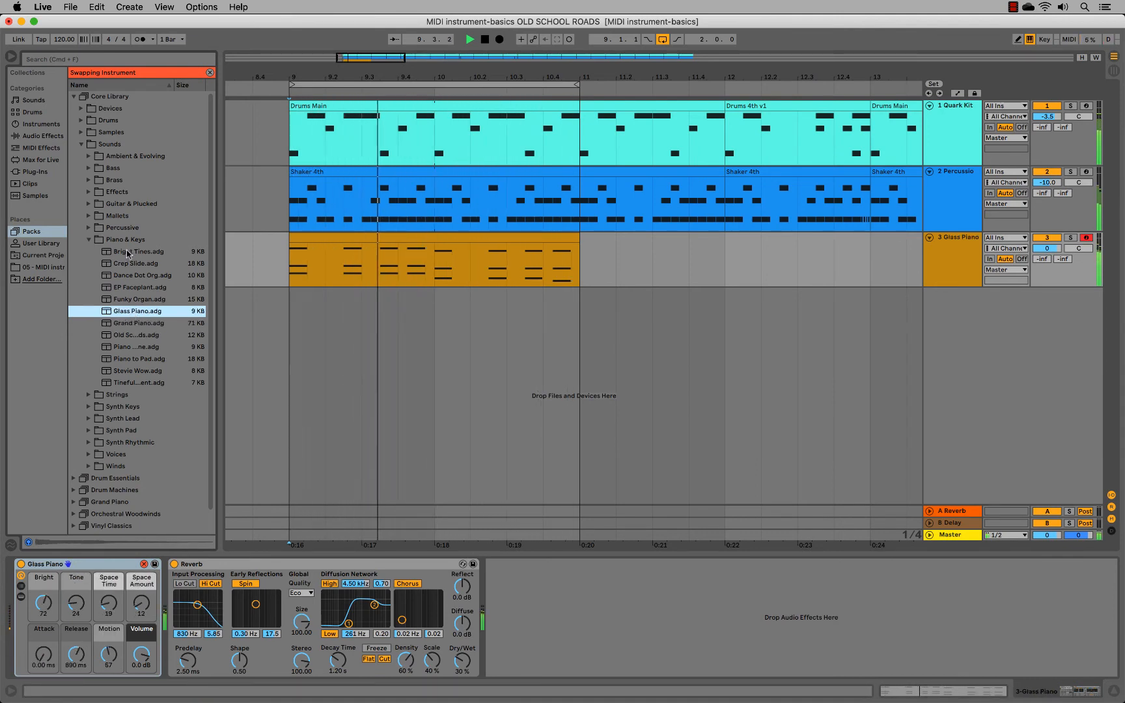
double_click(133, 299)
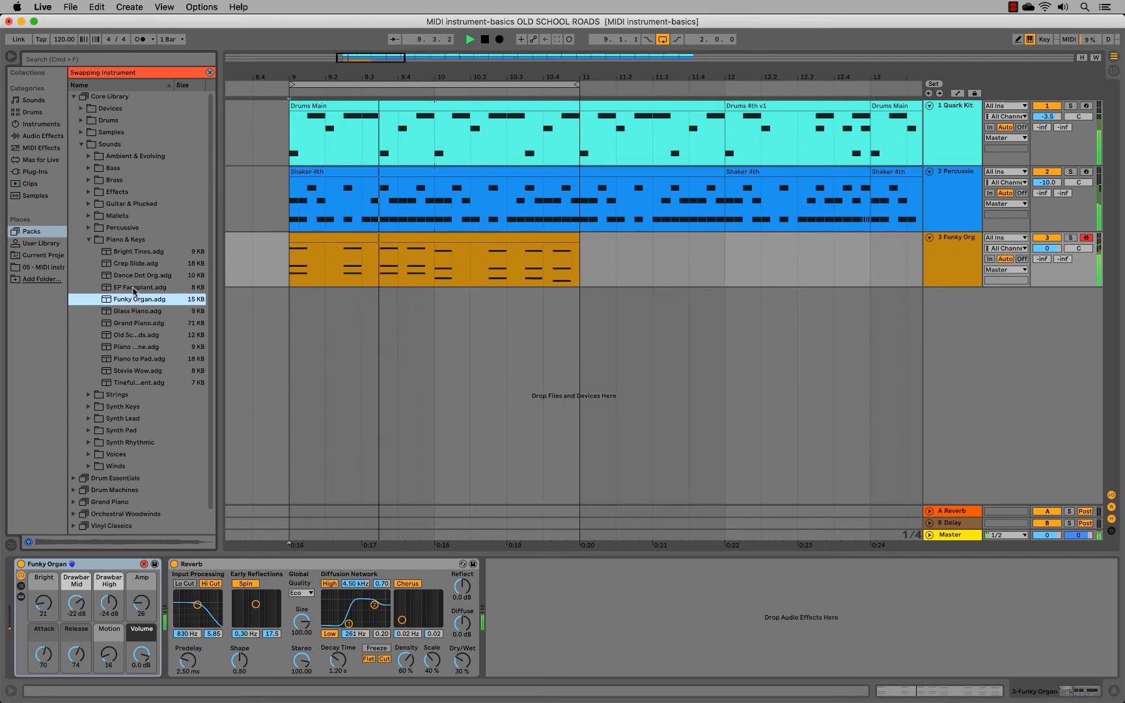
double_click(133, 288)
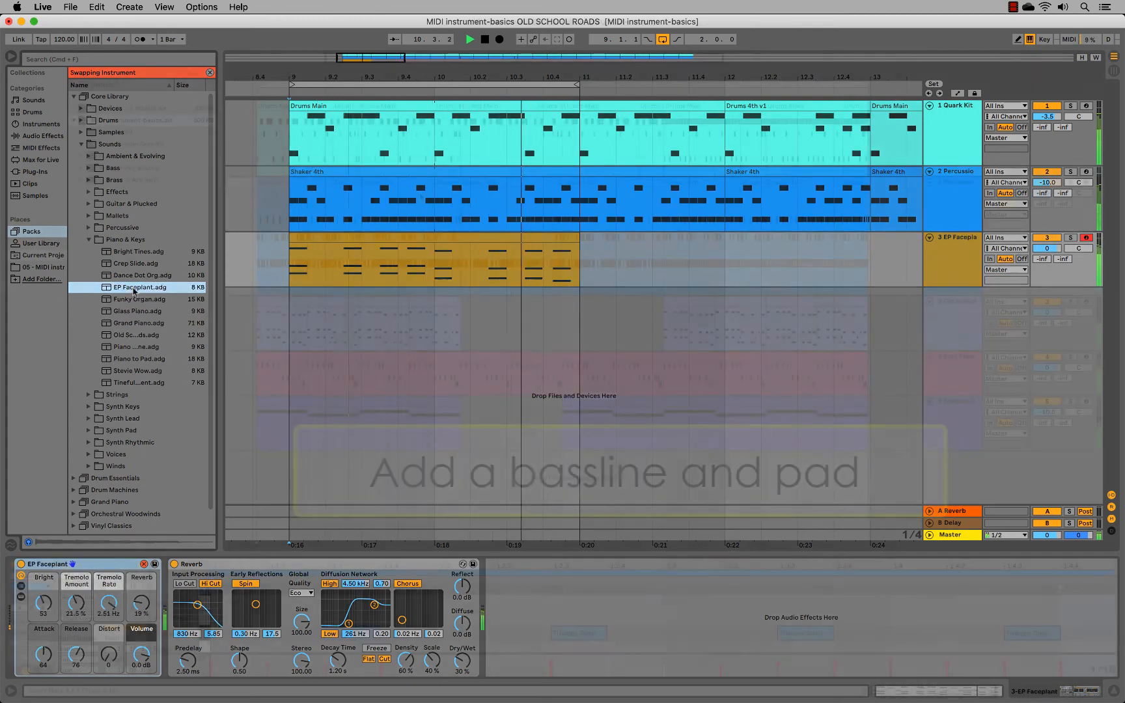